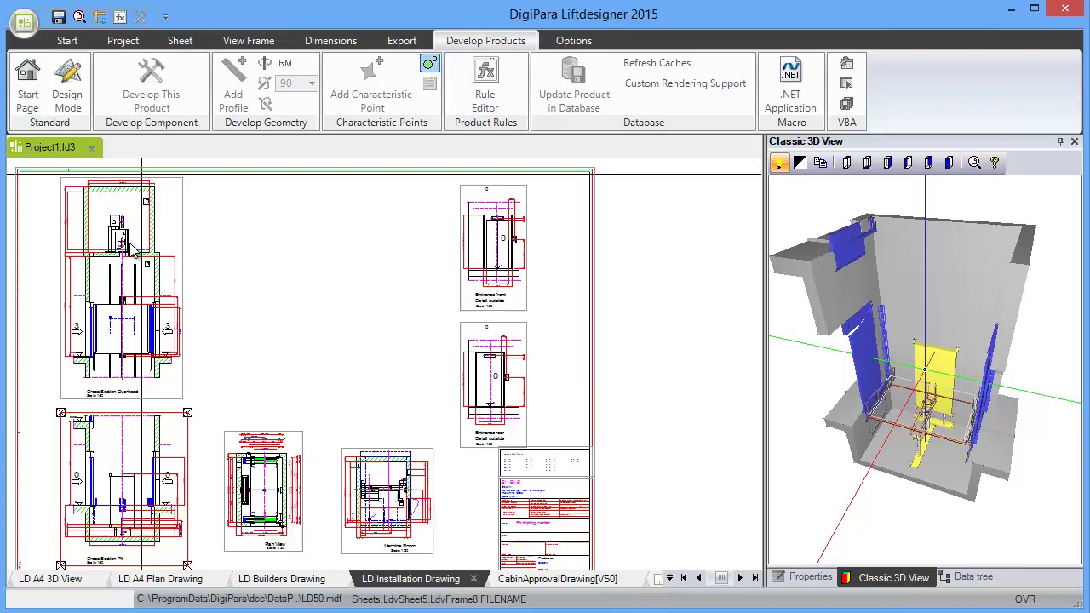
Add New Sheet 5 with a plan view, make it active, and start renaming it in Properties.
left_click(176, 41)
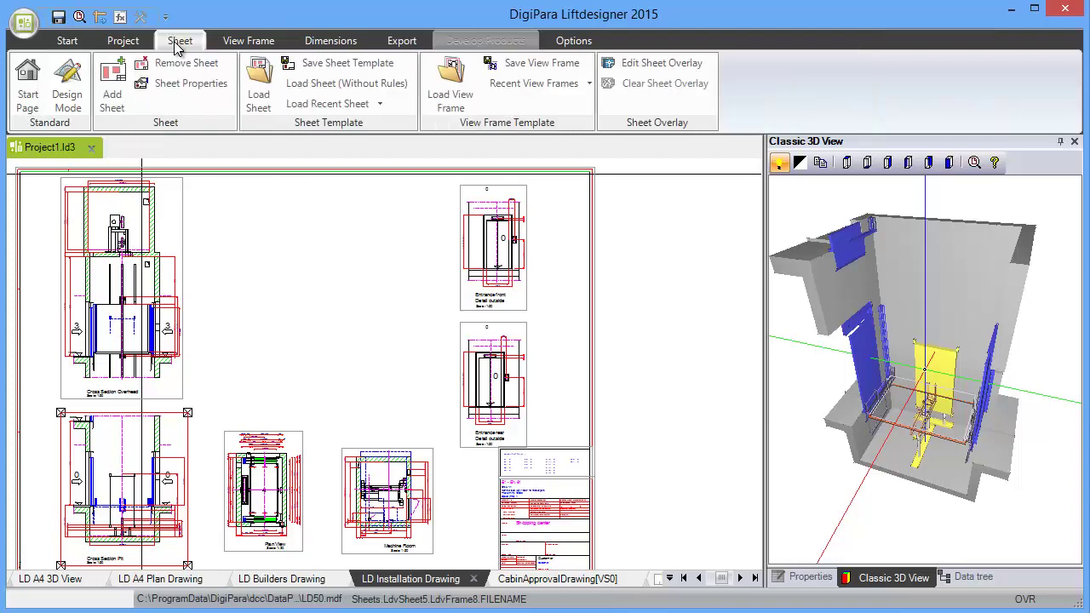
left_click(110, 78)
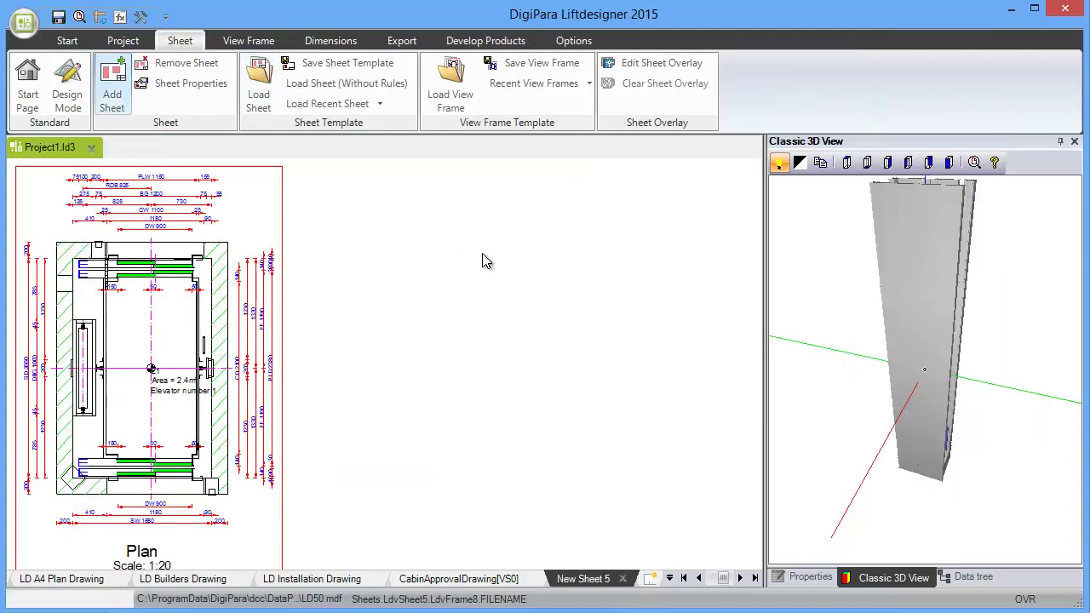
left_click(591, 585)
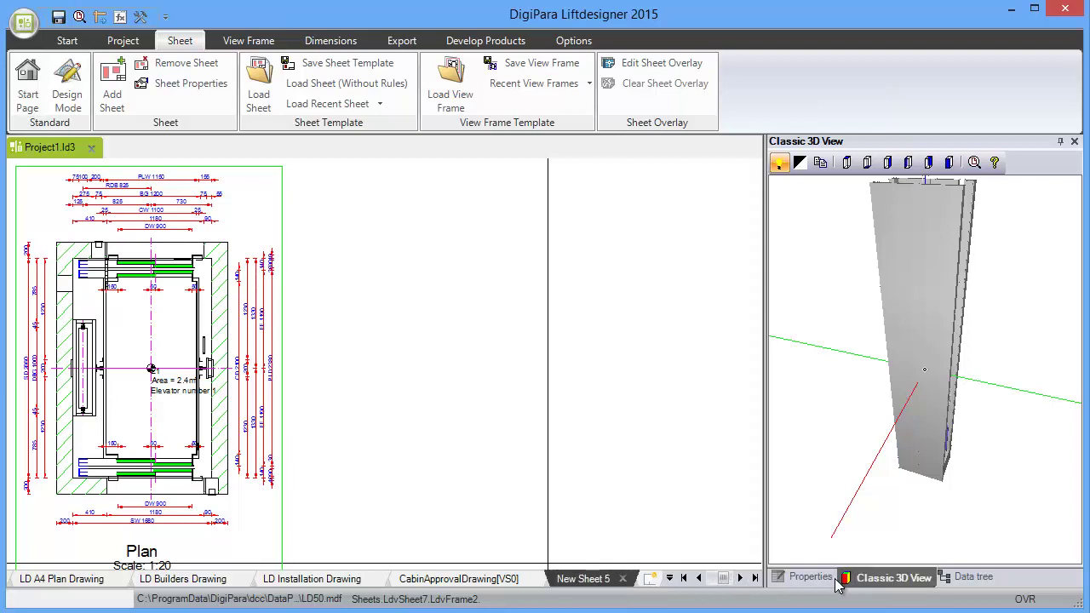
left_click(804, 578)
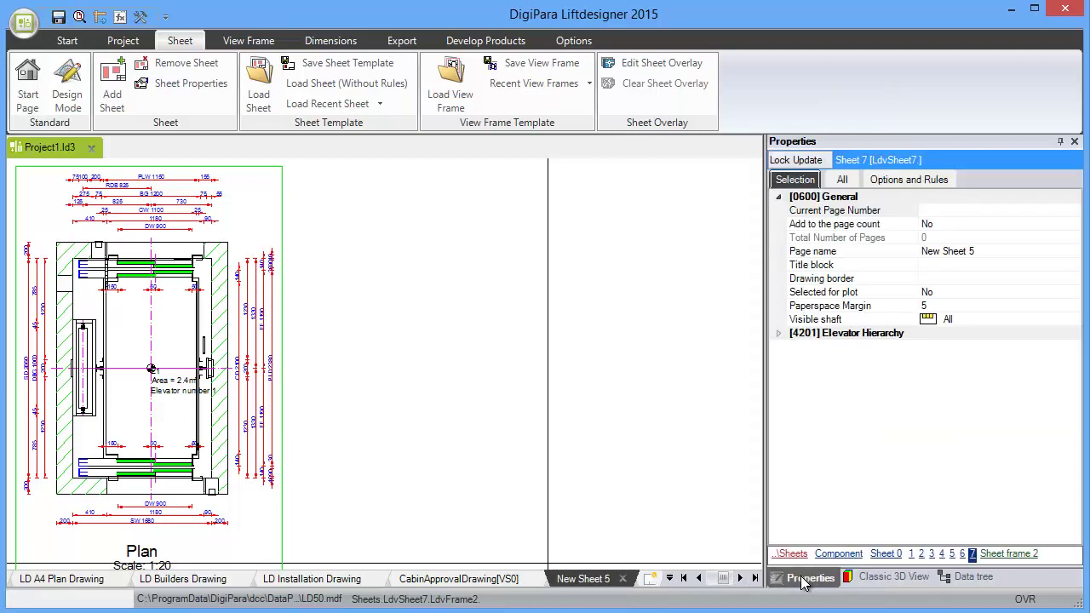
left_click(995, 250)
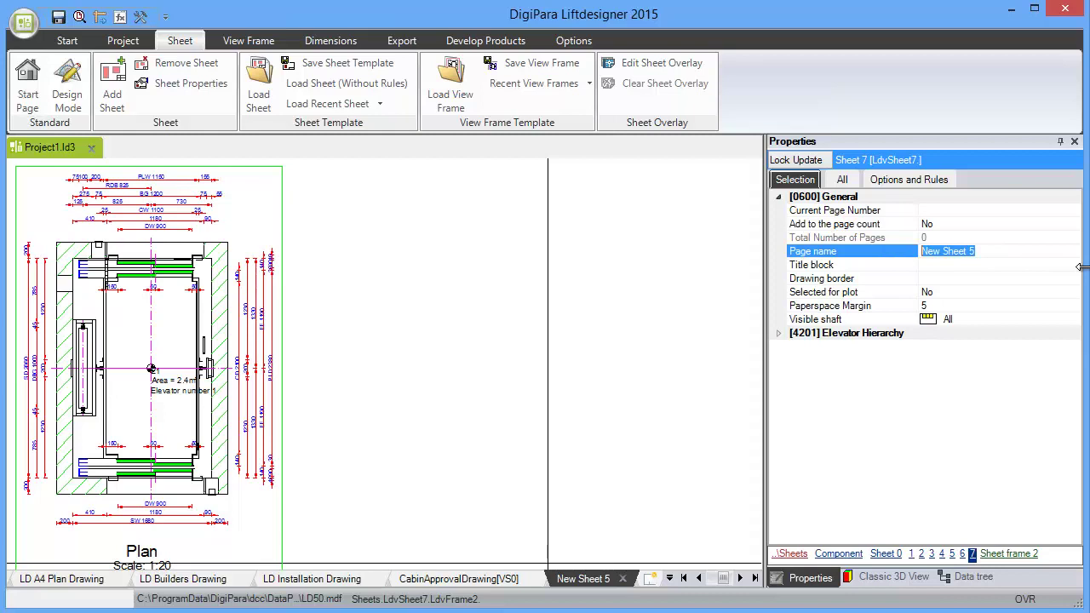
Set the sheet's drawing border to bord_0h.dwg.
left_click(942, 278)
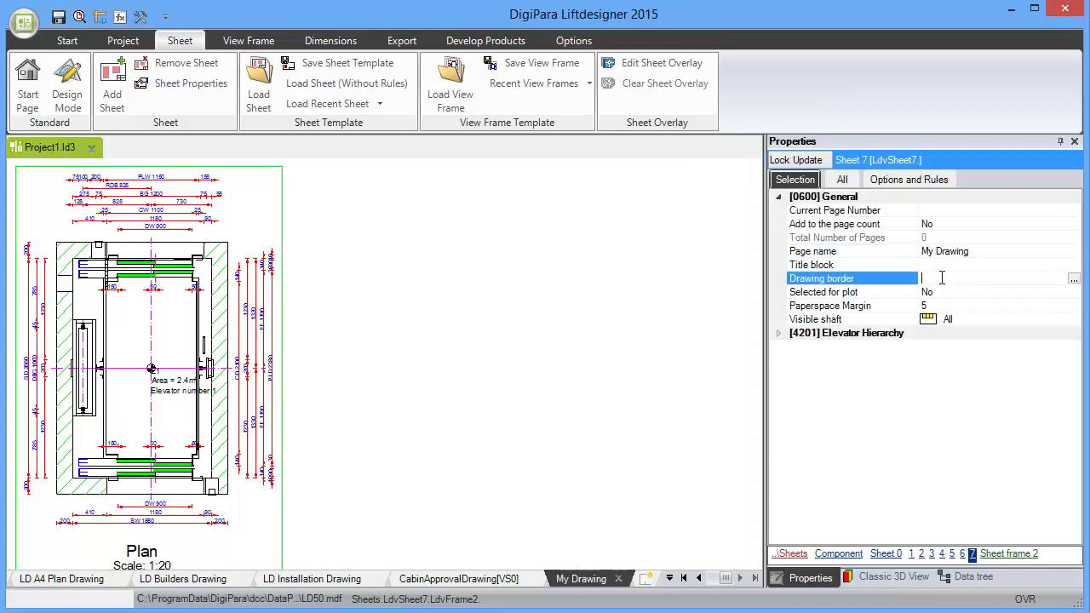
left_click(1074, 281)
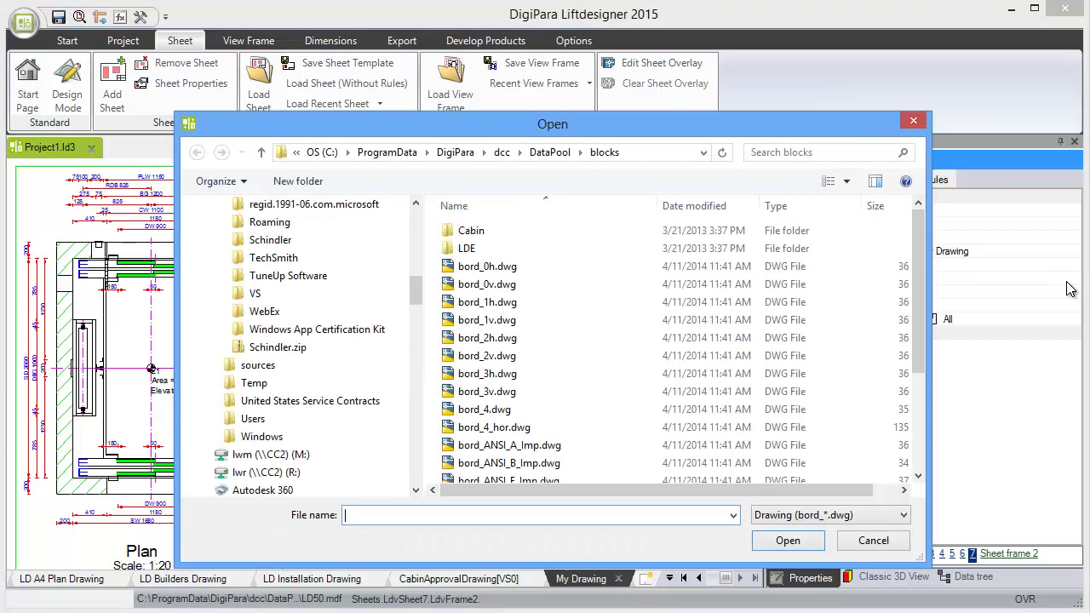
left_click(482, 271)
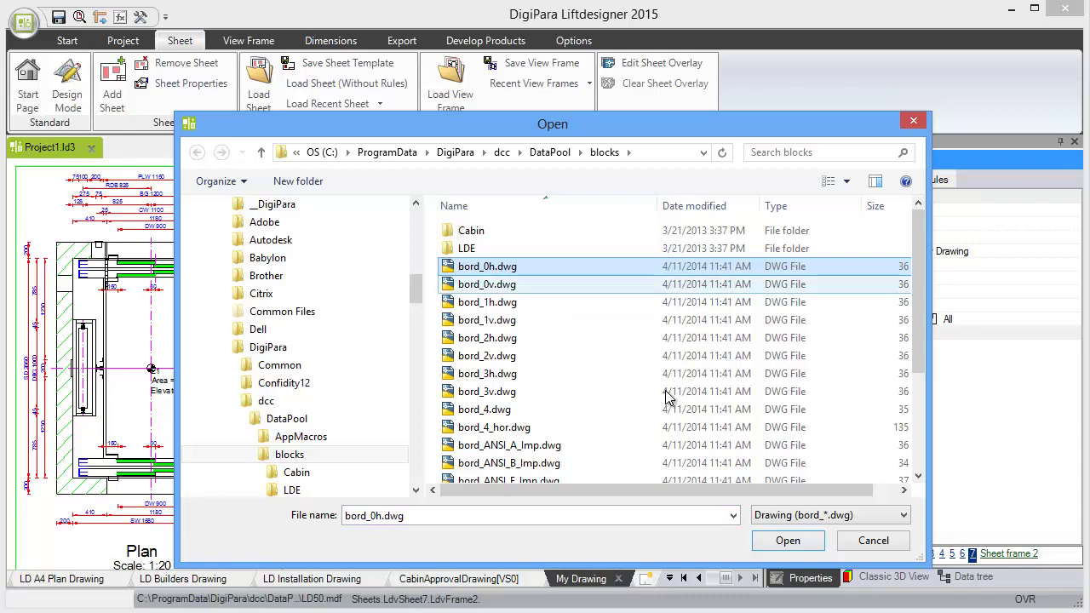
left_click(787, 542)
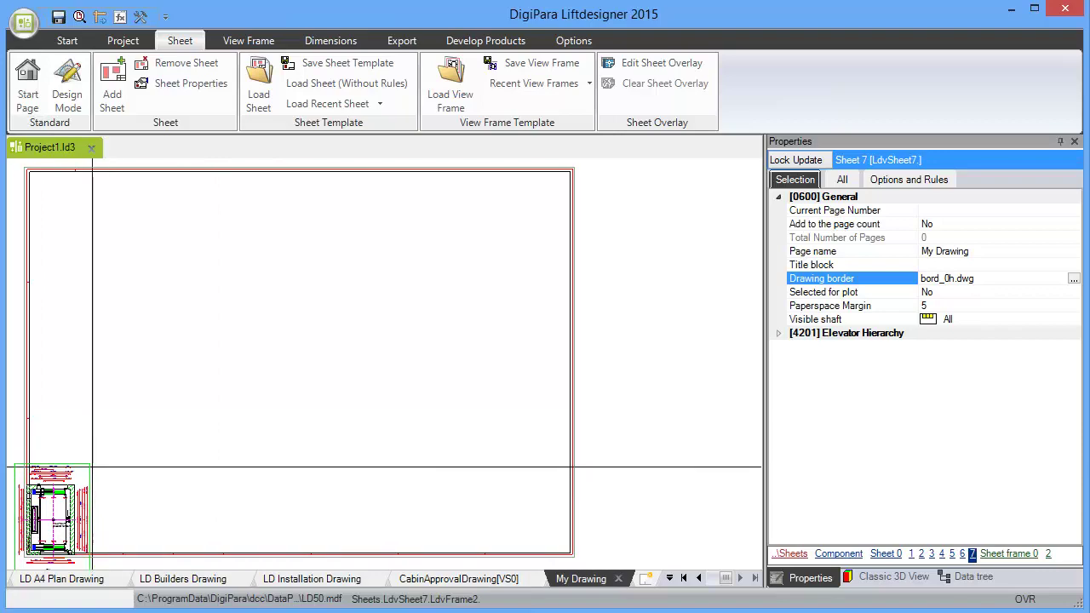
Move the plan view inside the border at the lower left.
left_click(89, 466)
left_click_drag(98, 455, 237, 446)
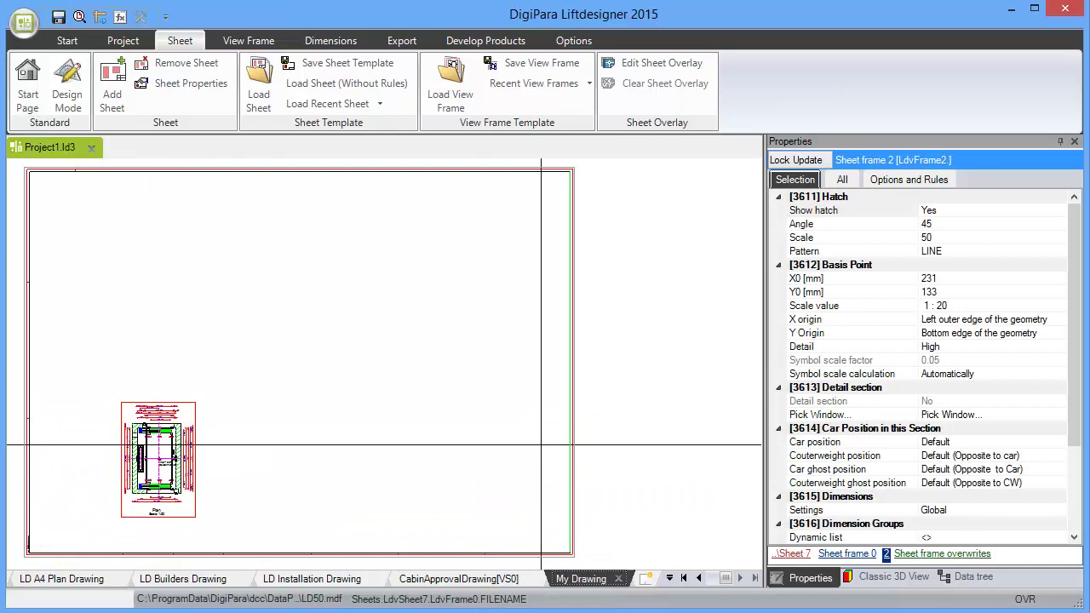
left_click(596, 578)
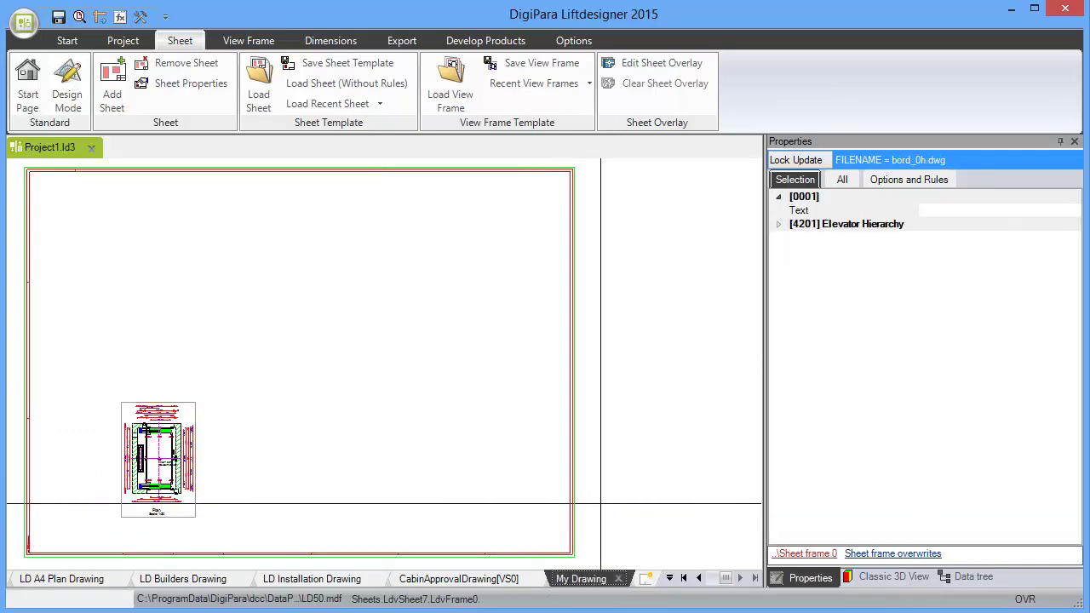
Return to the sheet's general properties and start setting its title block.
left_click(807, 553)
left_click(809, 553)
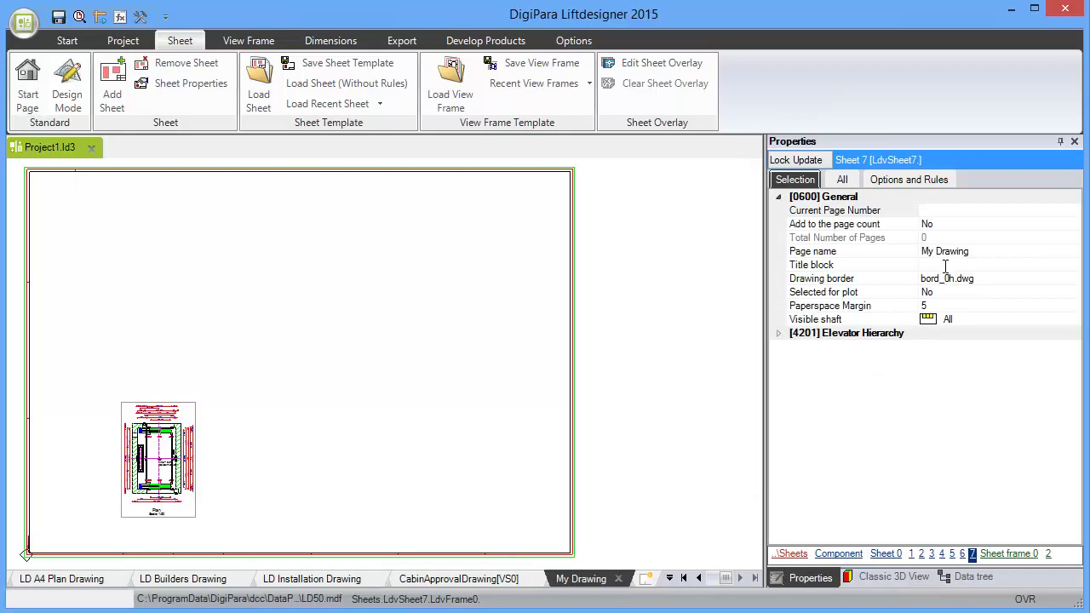
left_click(945, 265)
Apply the titl_rop_int.dwg title block to the sheet and select the plan view frame.
left_click(1074, 267)
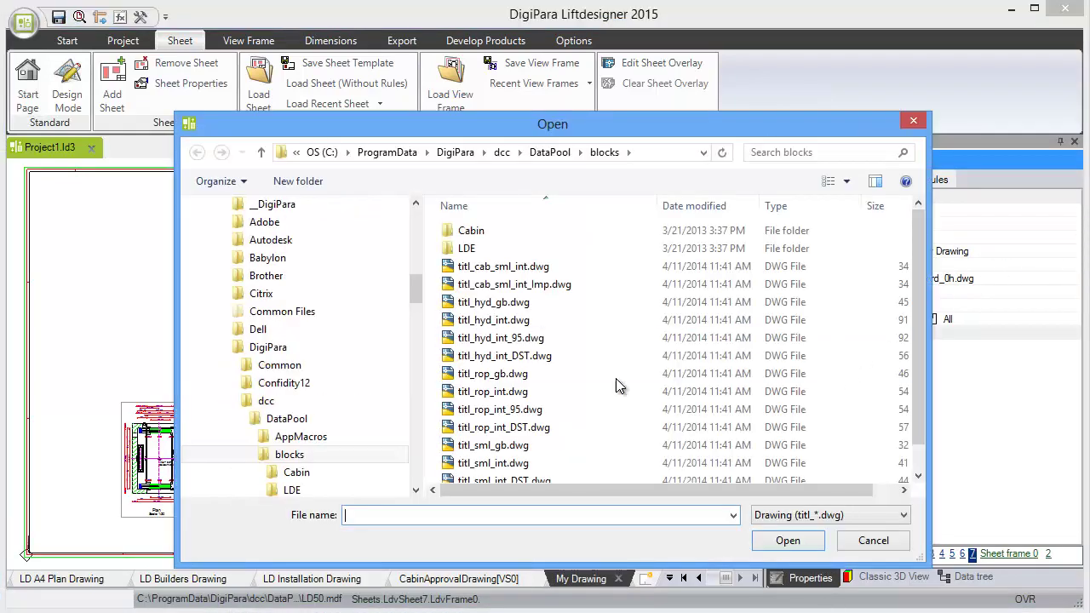
left_click(486, 395)
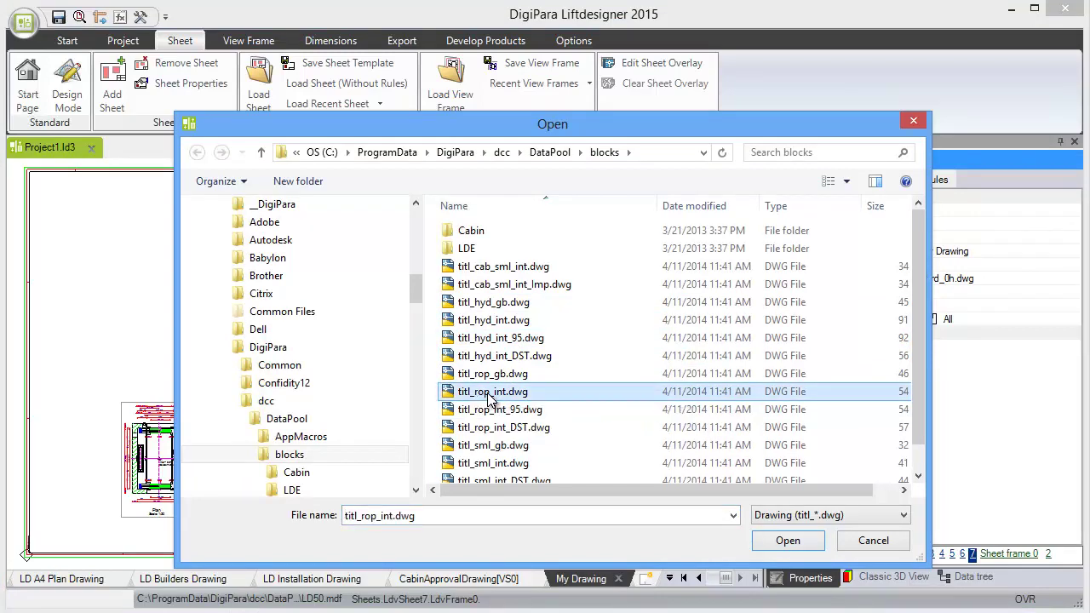
left_click(789, 542)
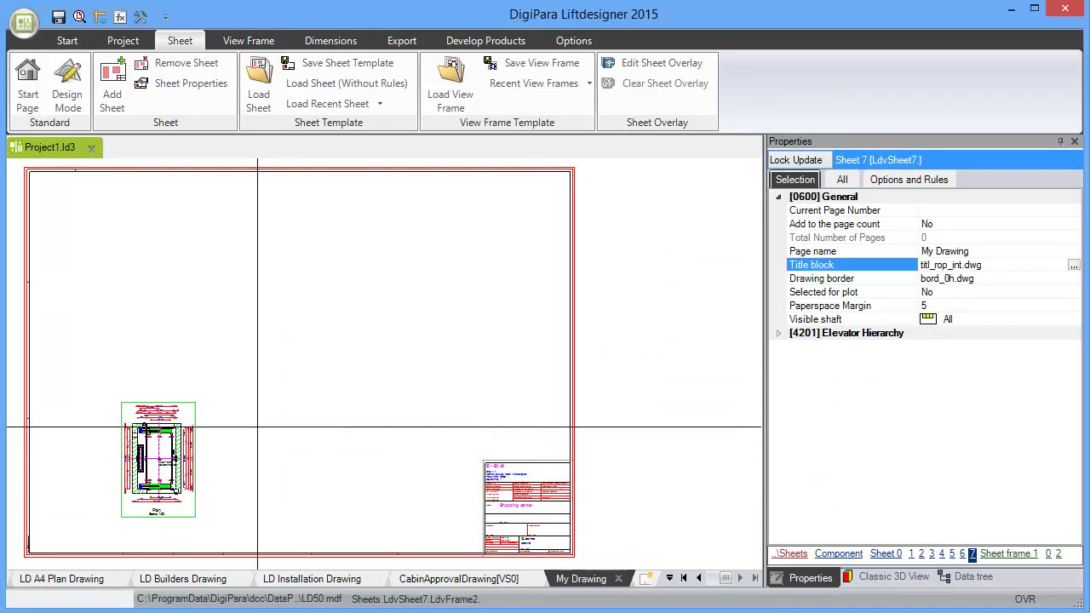
left_click(202, 517)
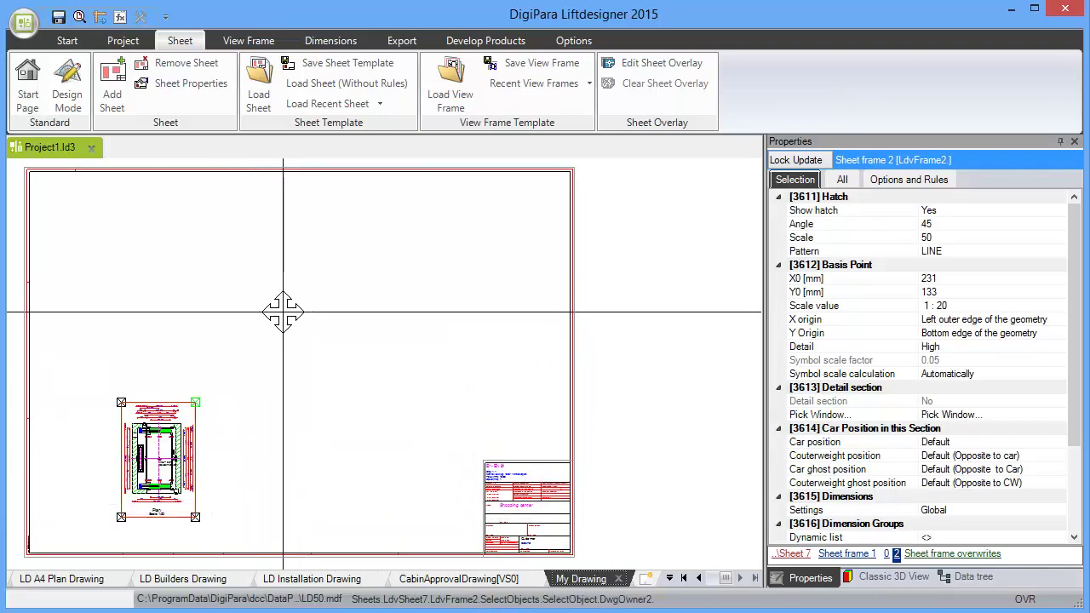
Add a second view frame right of the first plan and zoom to fit the sheet.
left_click(248, 41)
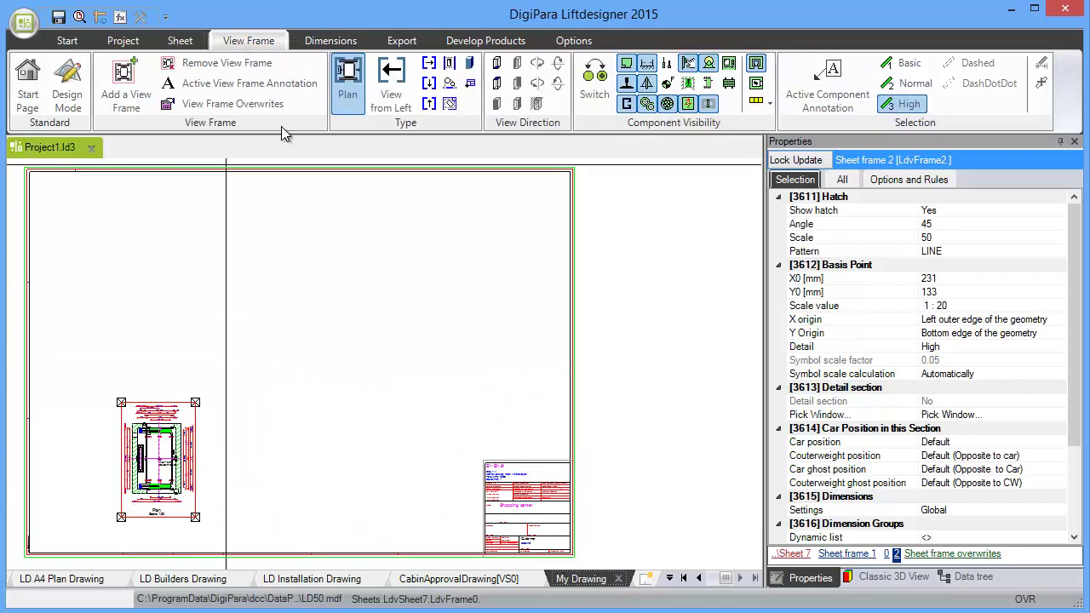
left_click(123, 75)
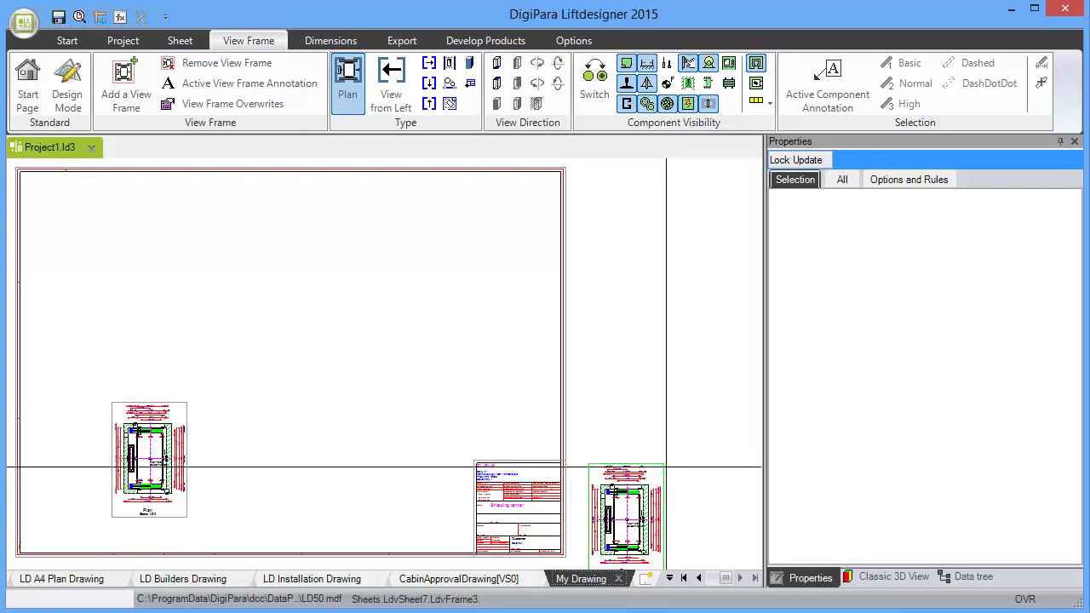
left_click_drag(665, 466, 284, 407)
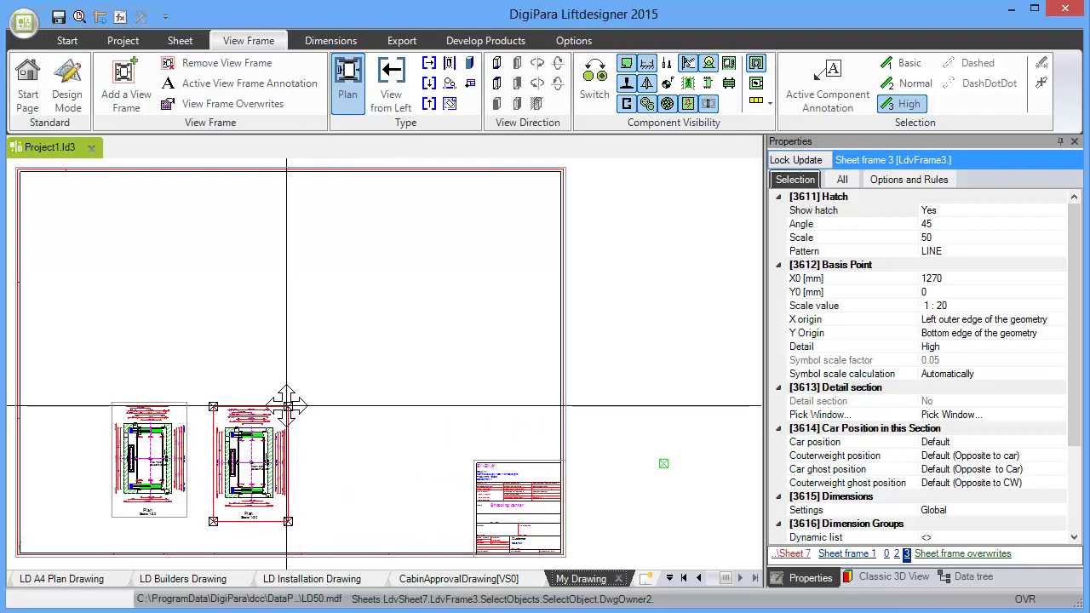
scroll(134, 464, "up", 2)
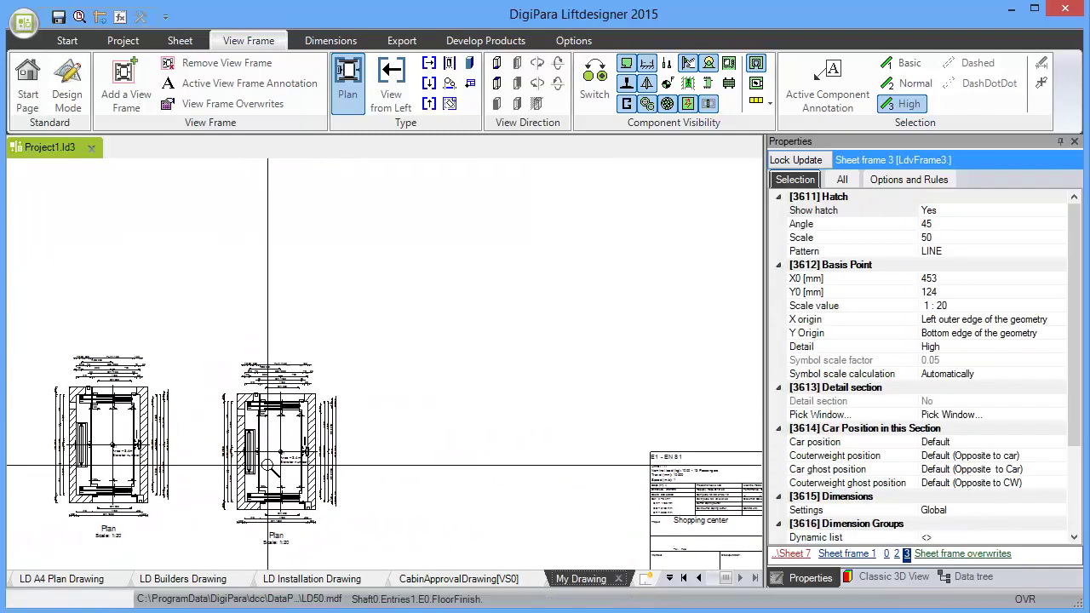
left_click(78, 17)
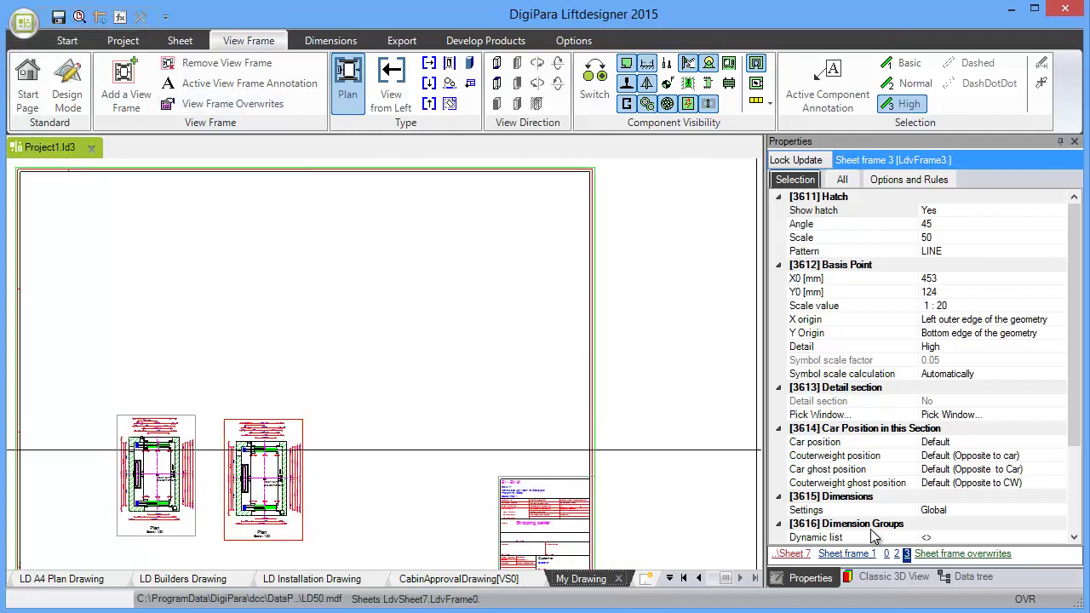
Show the widened 3D shaft model and switch the second view to an entrance view.
left_click(894, 577)
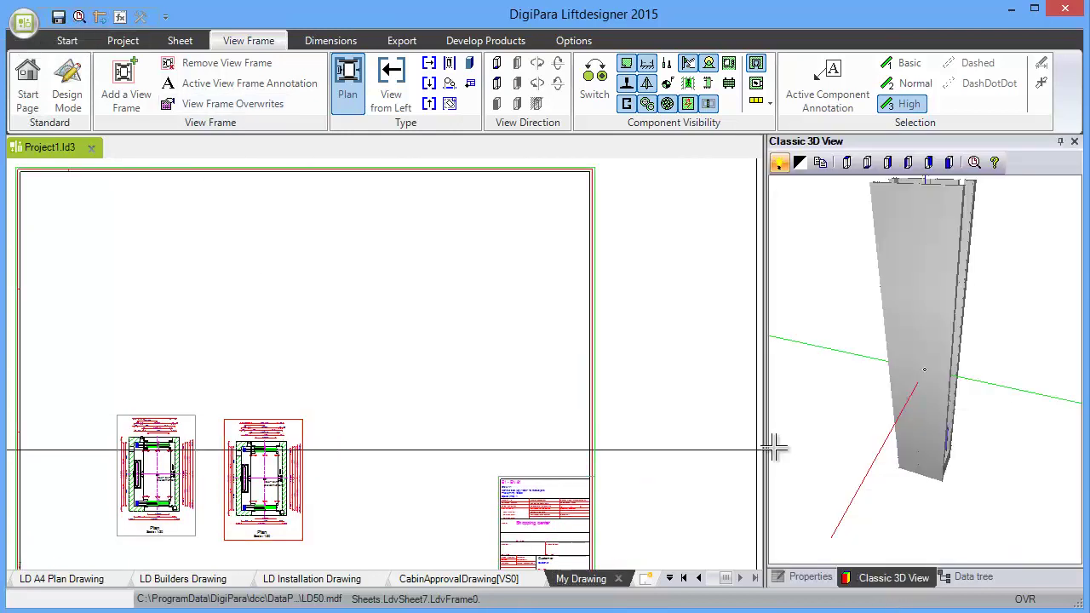
left_click_drag(764, 449, 719, 449)
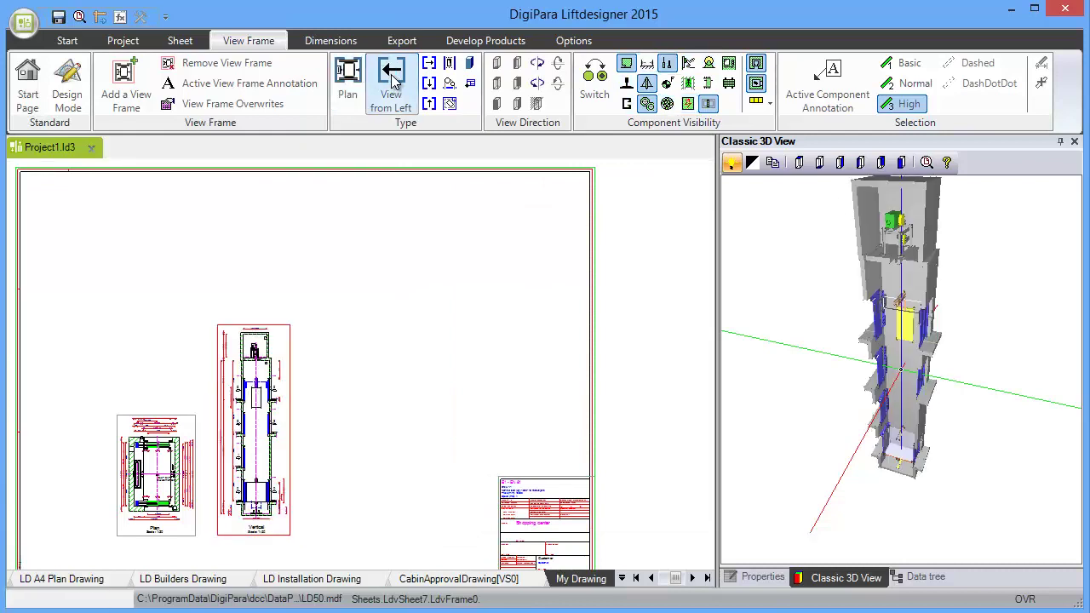
left_click(428, 63)
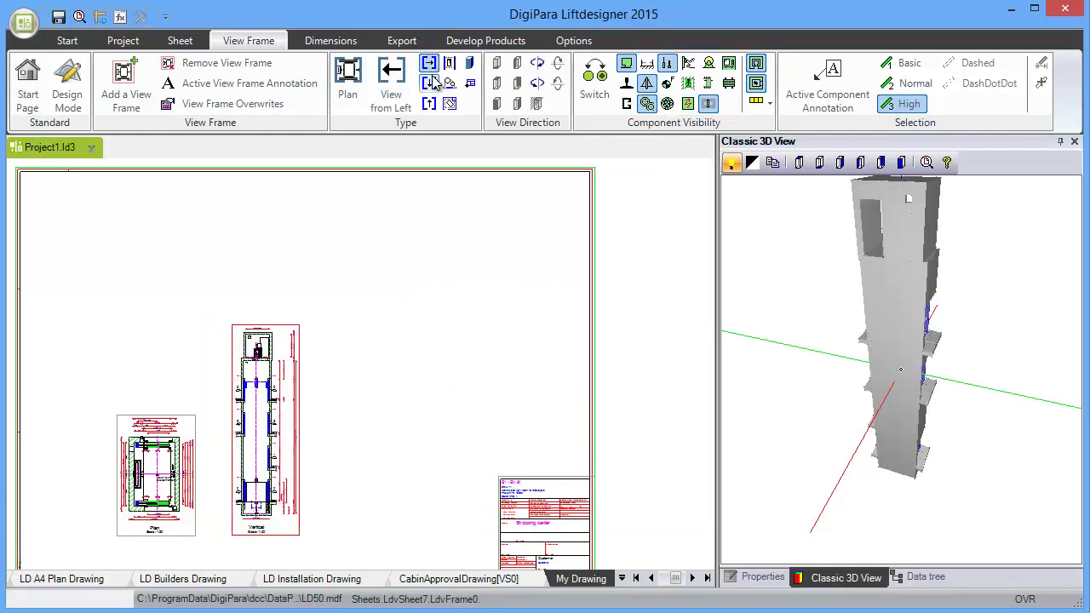
left_click(428, 103)
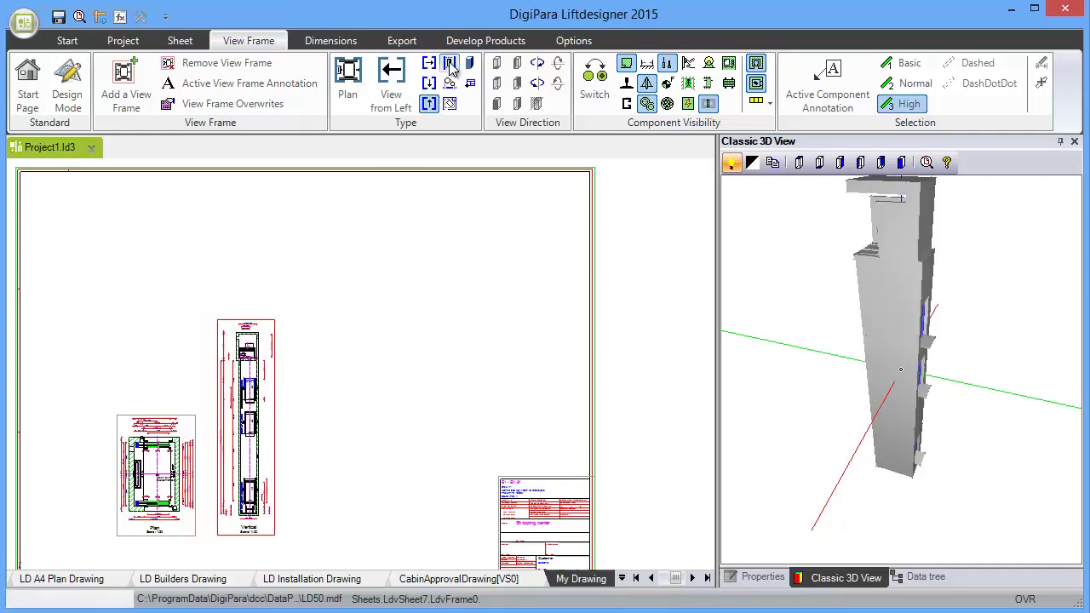
left_click(450, 65)
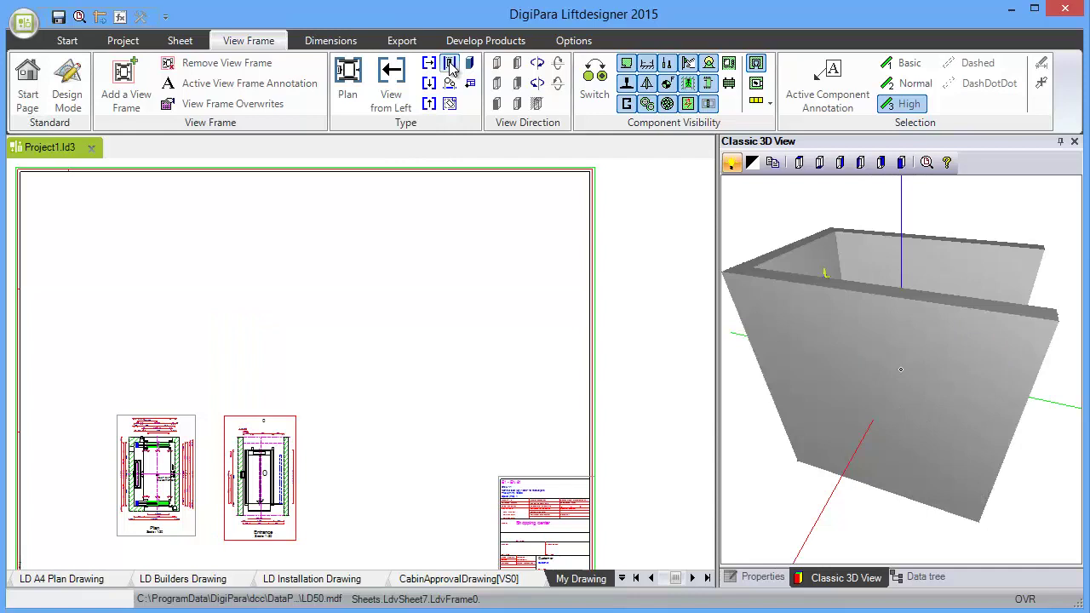
Turn the entrance view right twice, try Roller Arrangement and Machine Room, then choose isometric.
left_click(539, 68)
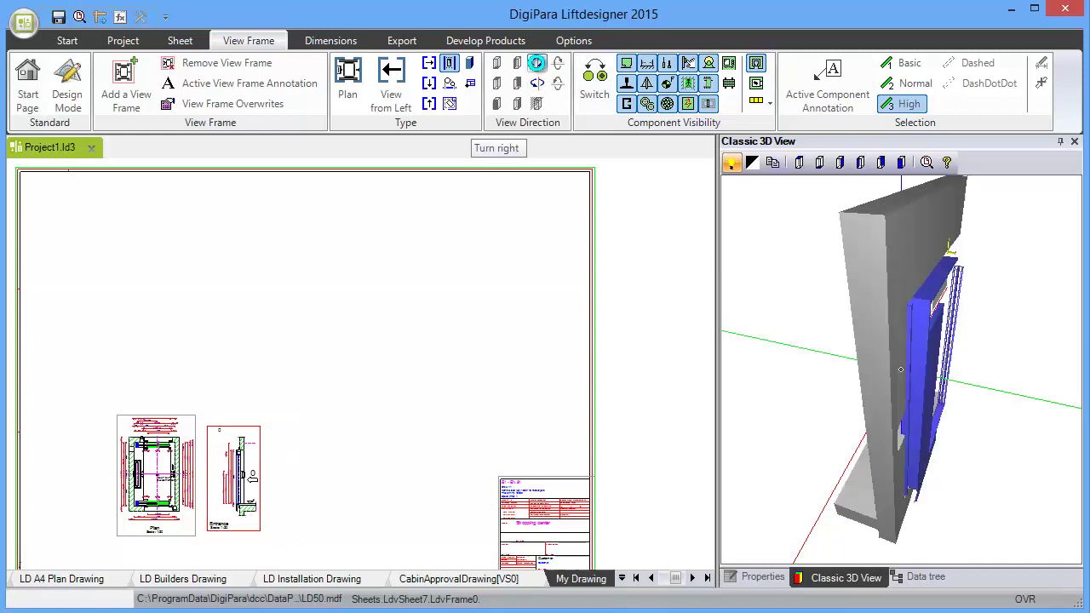
left_click(538, 67)
left_click_drag(858, 461, 982, 377)
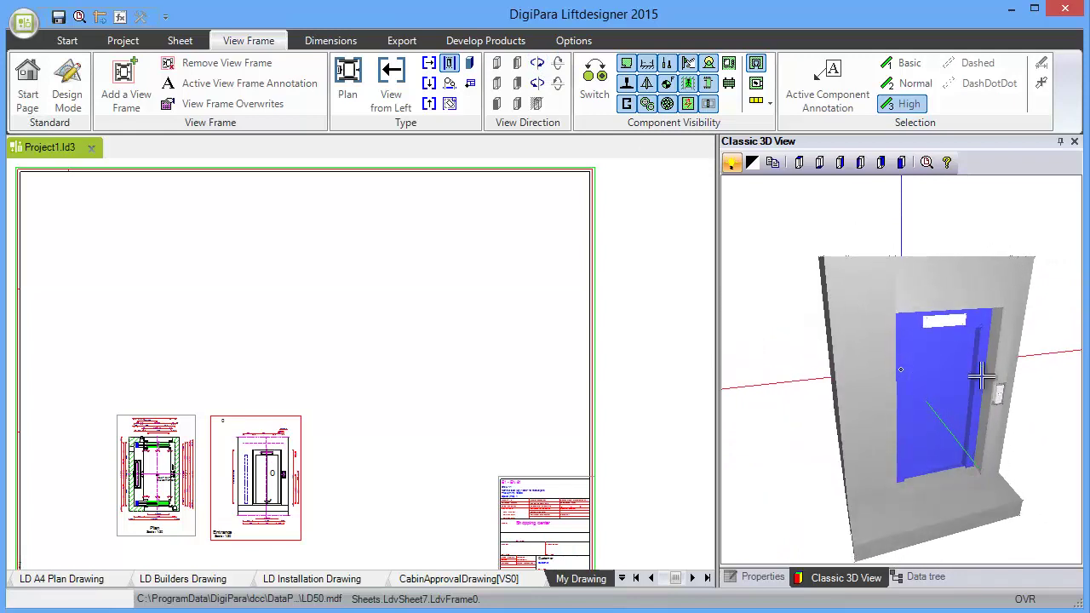
left_click(449, 84)
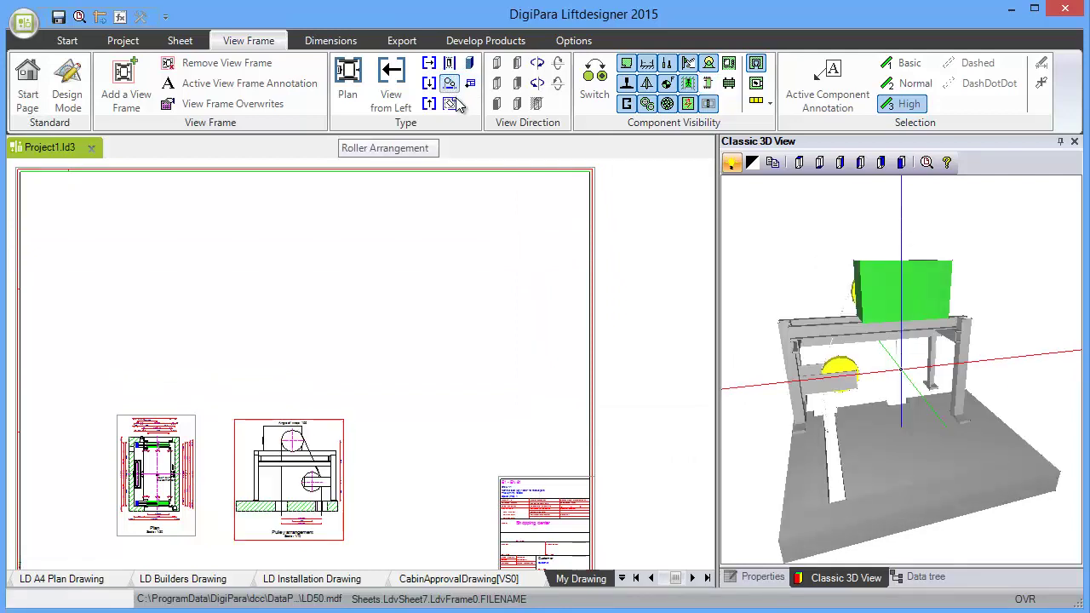
left_click(450, 104)
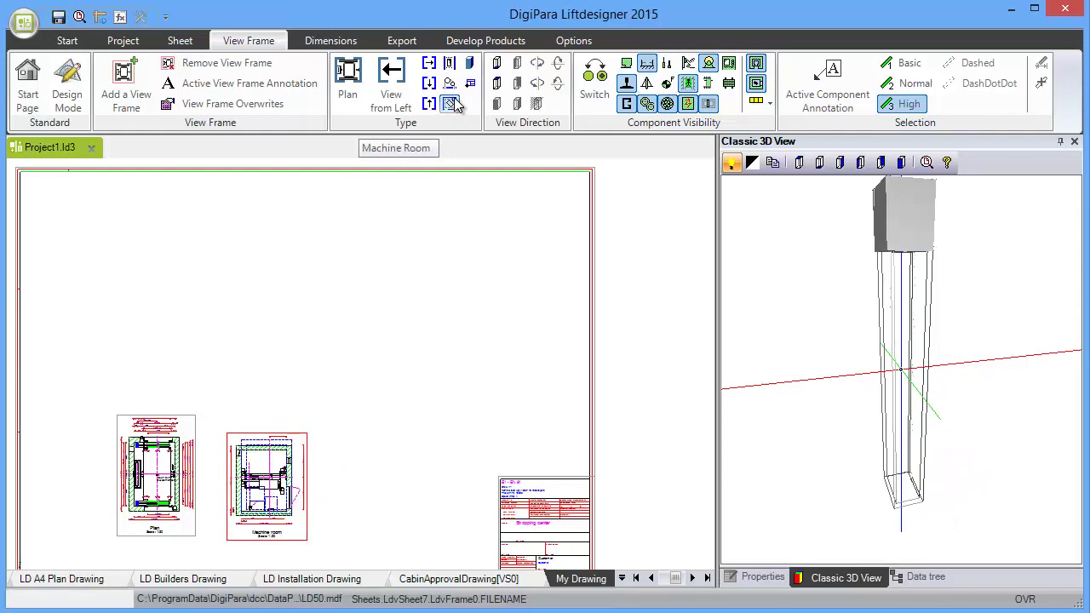
left_click(469, 63)
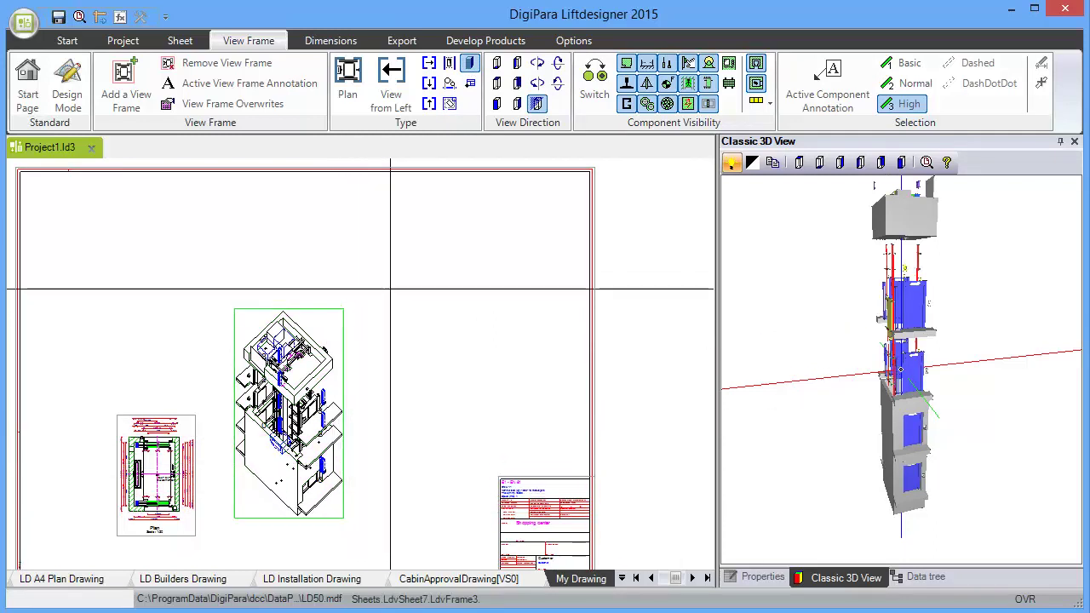
Change the second frame to View from Left and drag it to the sheet's left edge.
left_click(394, 81)
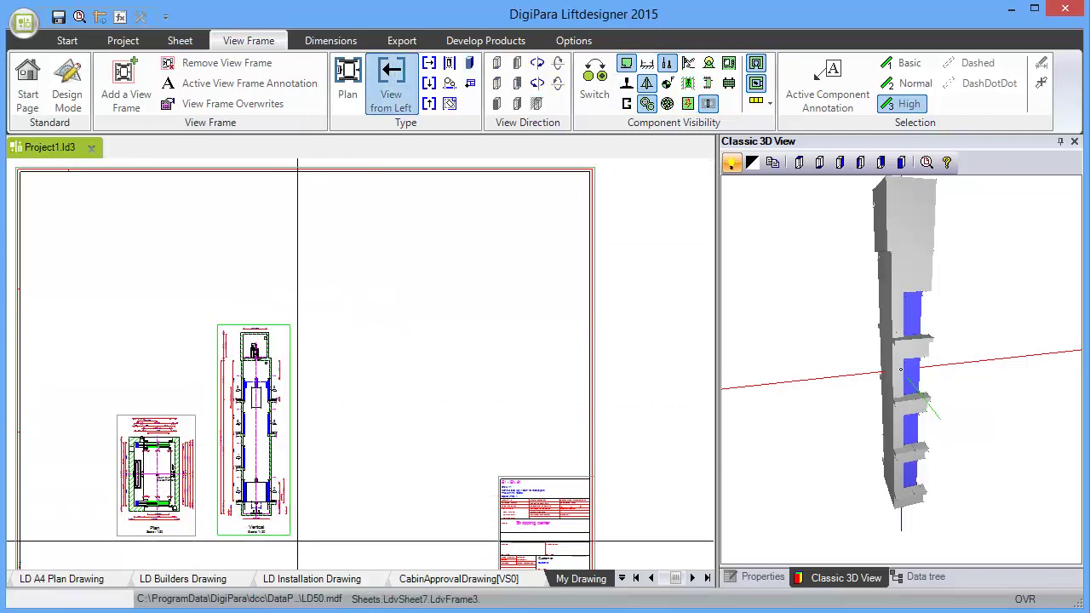
left_click(298, 540)
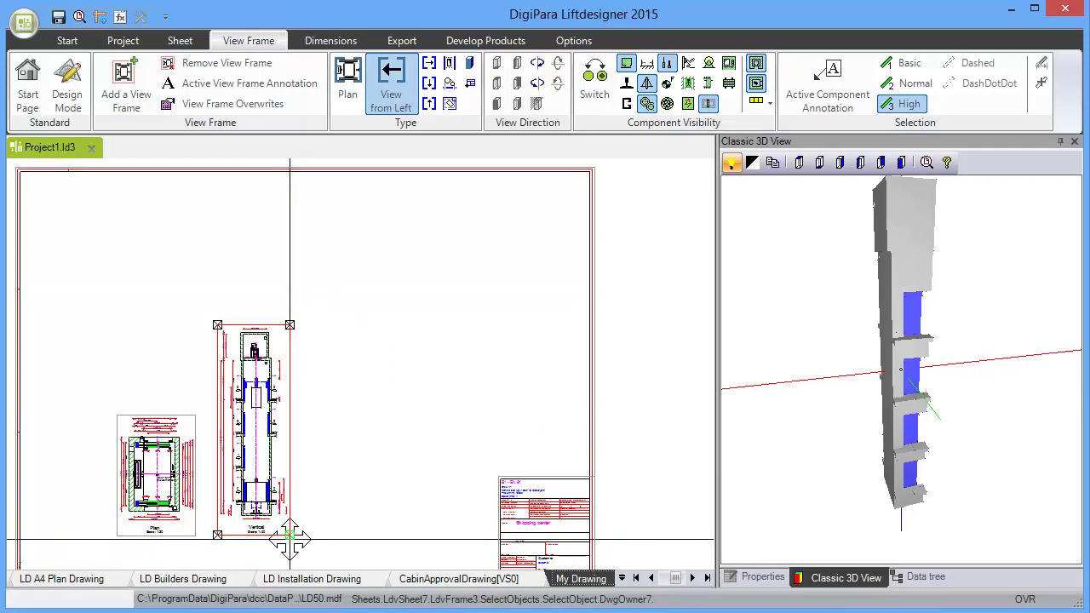
left_click_drag(290, 538, 105, 543)
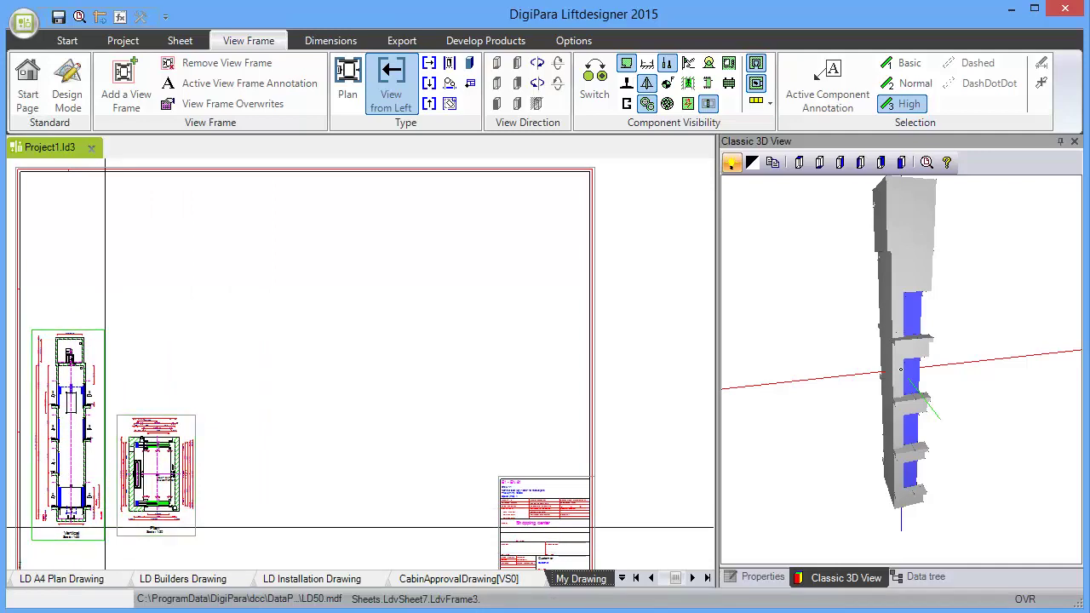
left_click(90, 515)
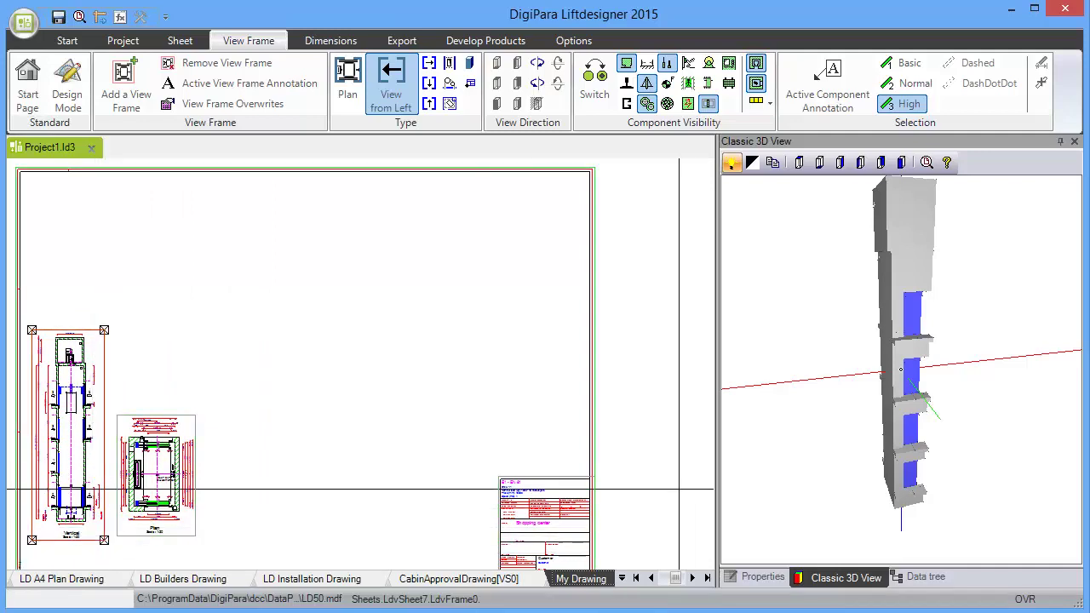
Set the vertical section frame's scale to 1 : 25.
left_click(760, 578)
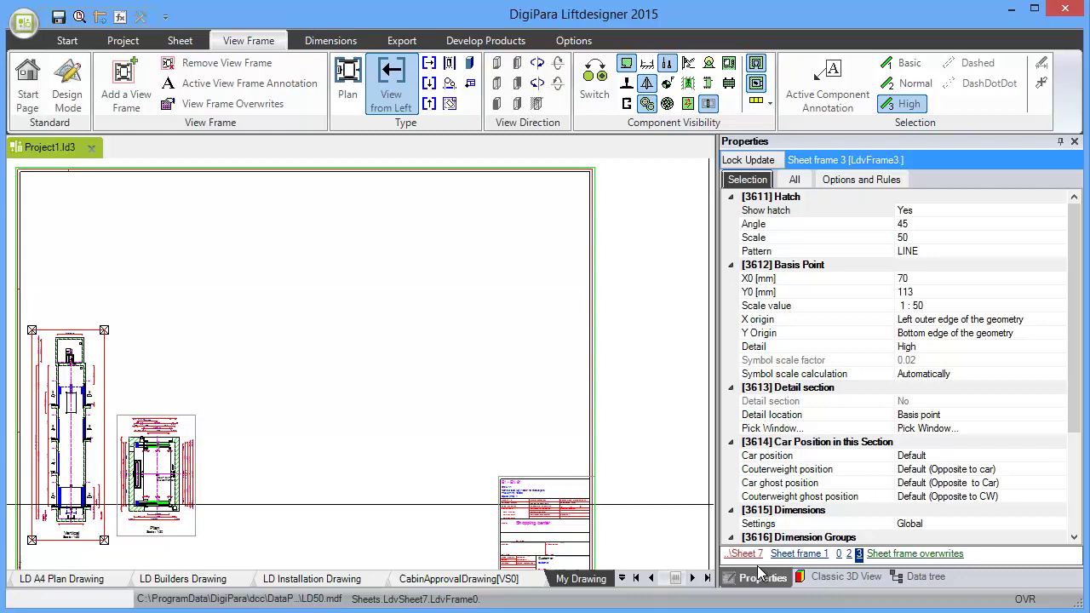
left_click(1004, 304)
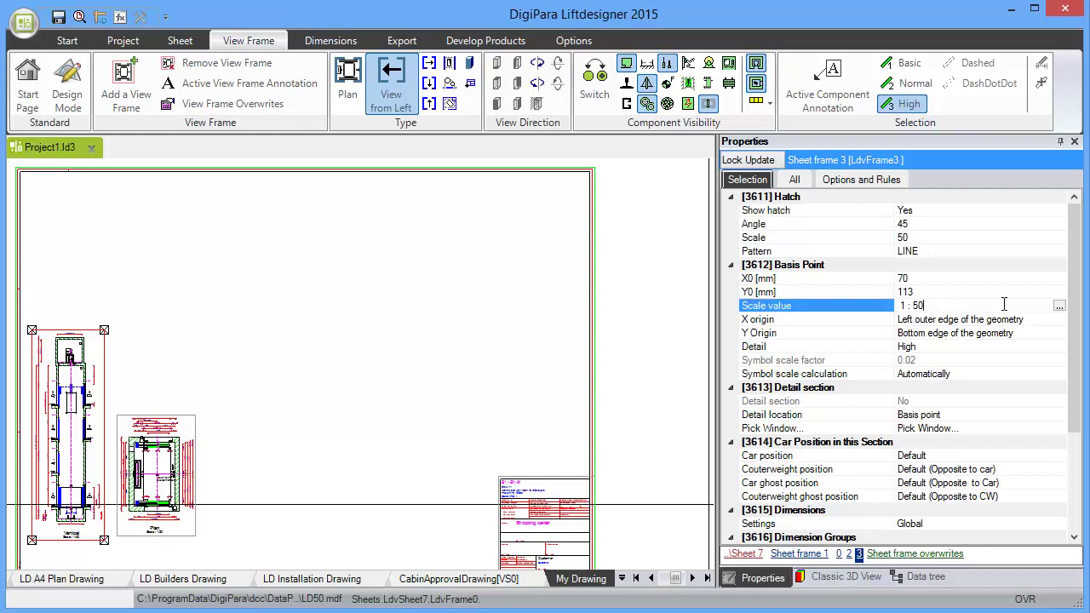
left_click(1060, 306)
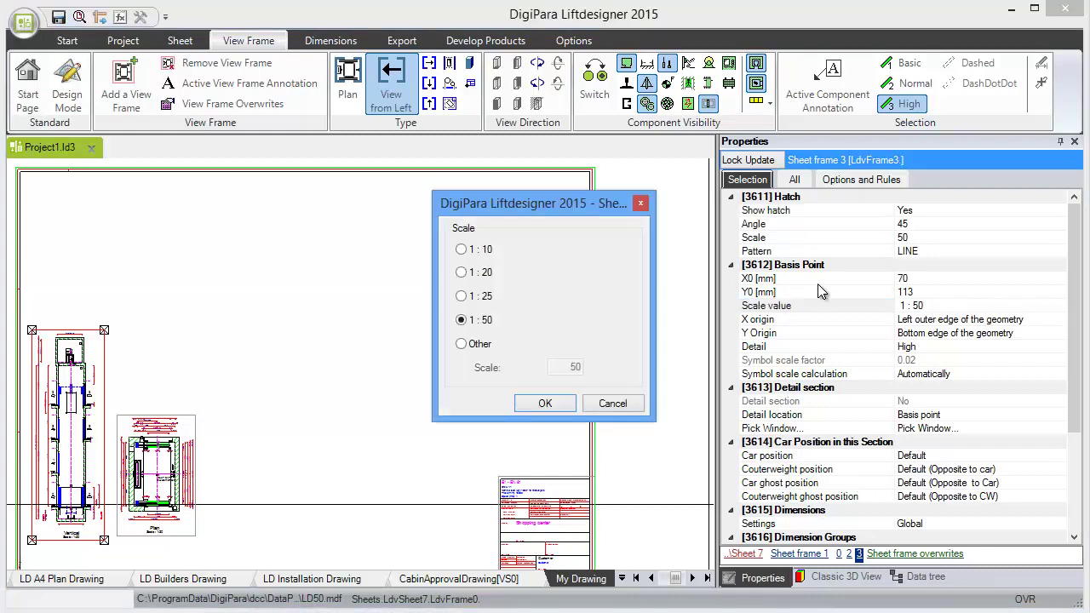
left_click(545, 406)
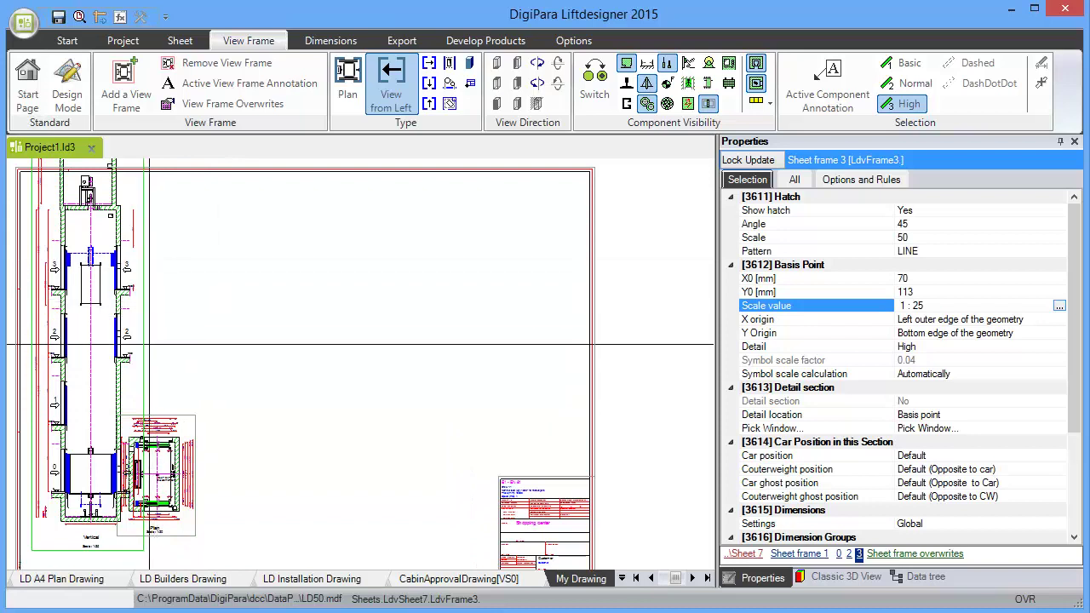
left_click(143, 421)
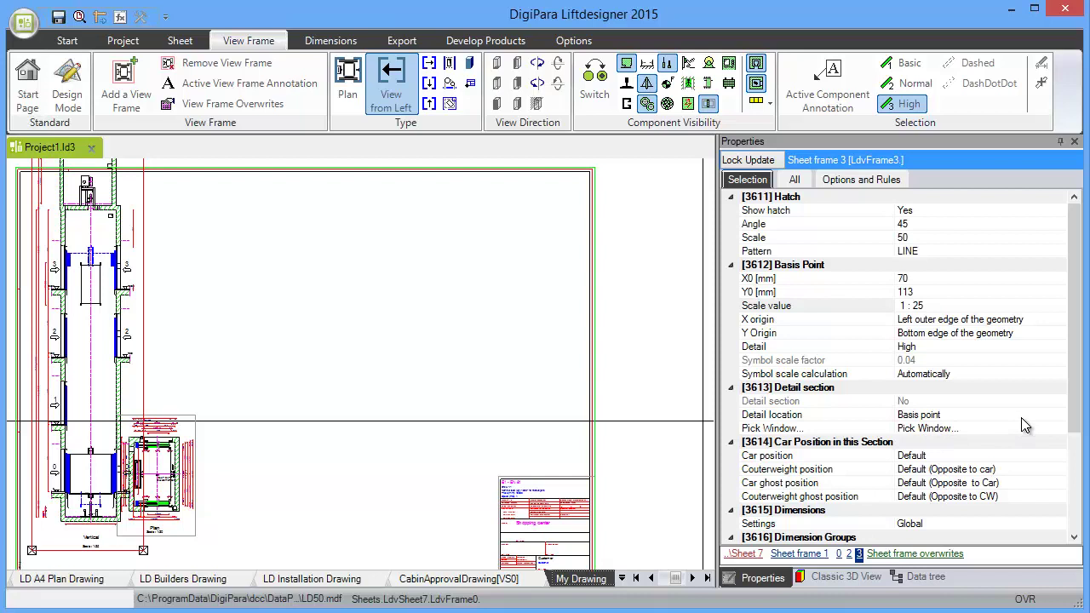
Set the vertical section's Symbolic representation to Yes and bring back the Classic 3D View.
left_click_drag(1077, 422, 1082, 502)
left_click(1033, 455)
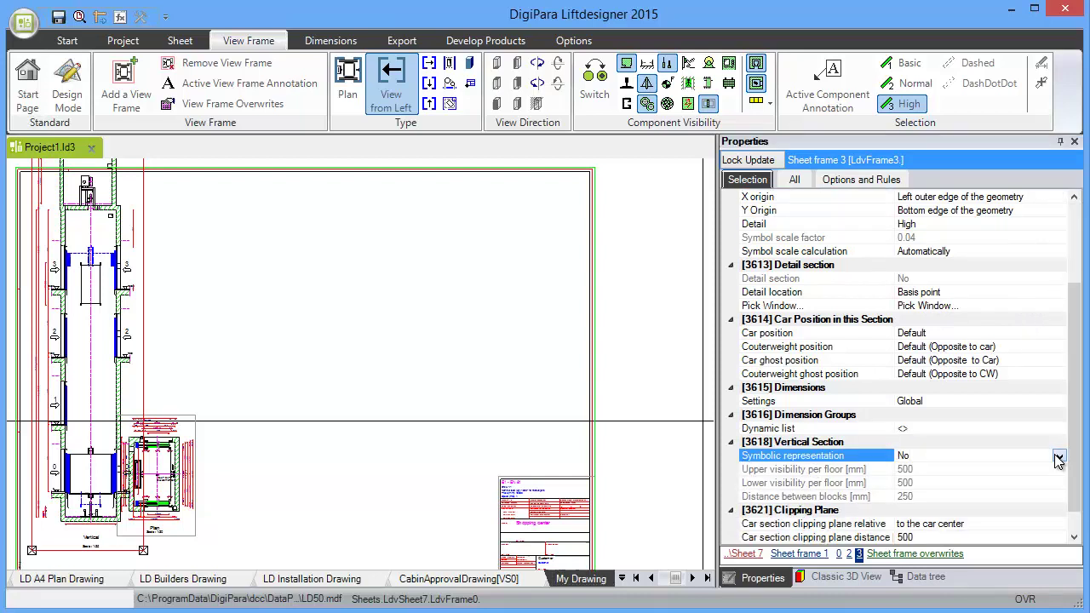
left_click(1059, 456)
left_click(902, 469)
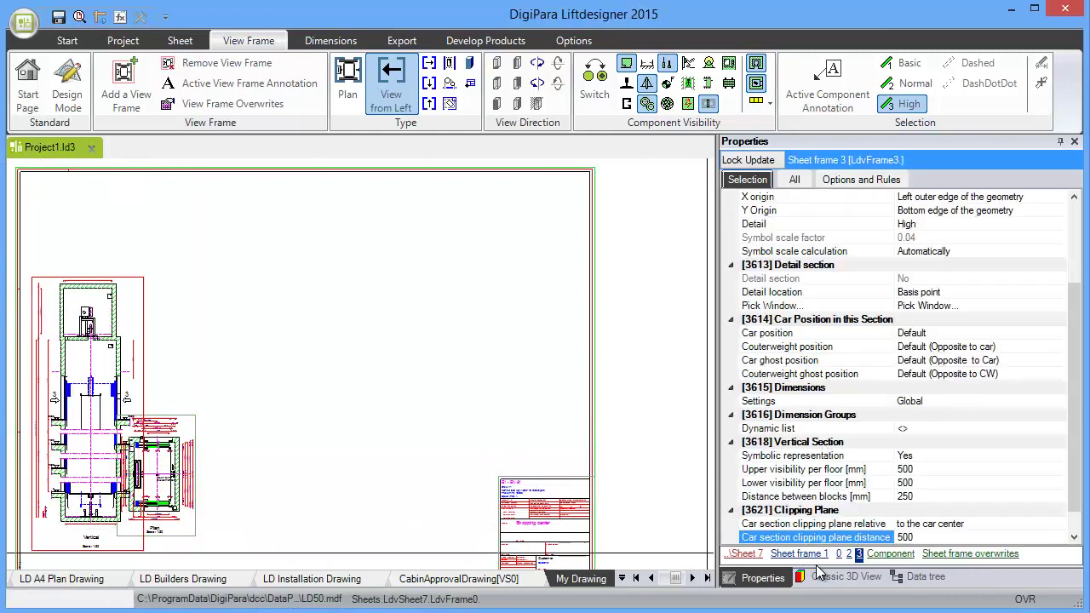
left_click(836, 585)
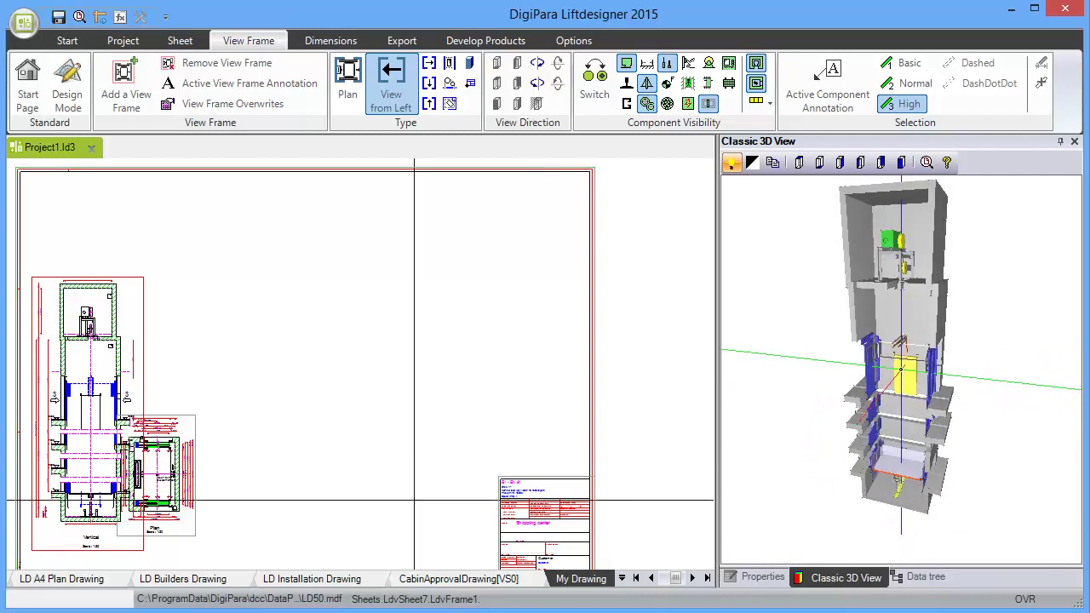
Move the plan view further right on the sheet.
left_click(201, 536)
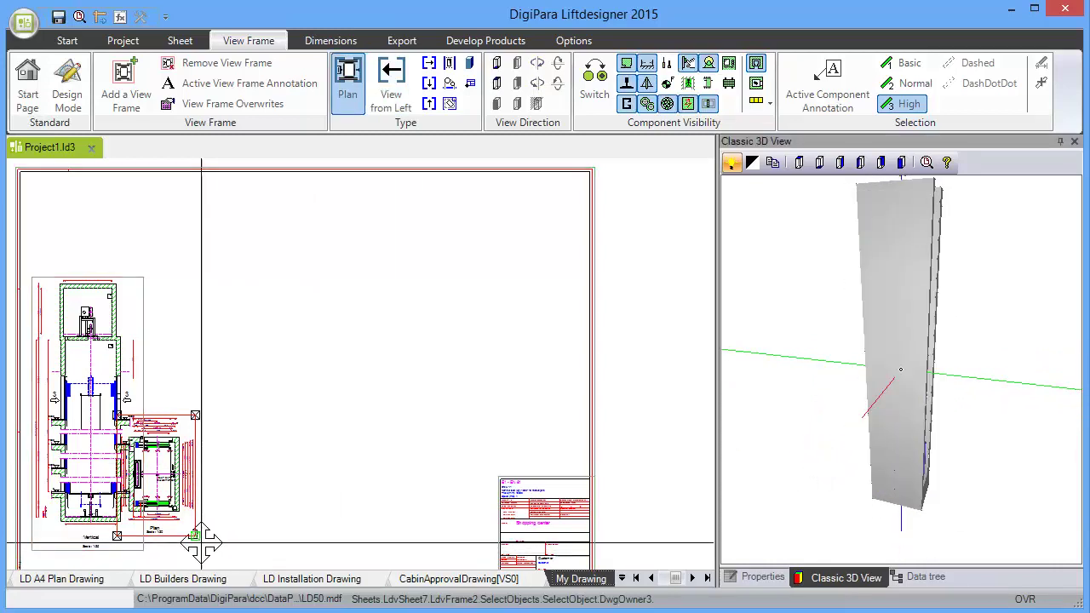
left_click_drag(201, 537, 266, 538)
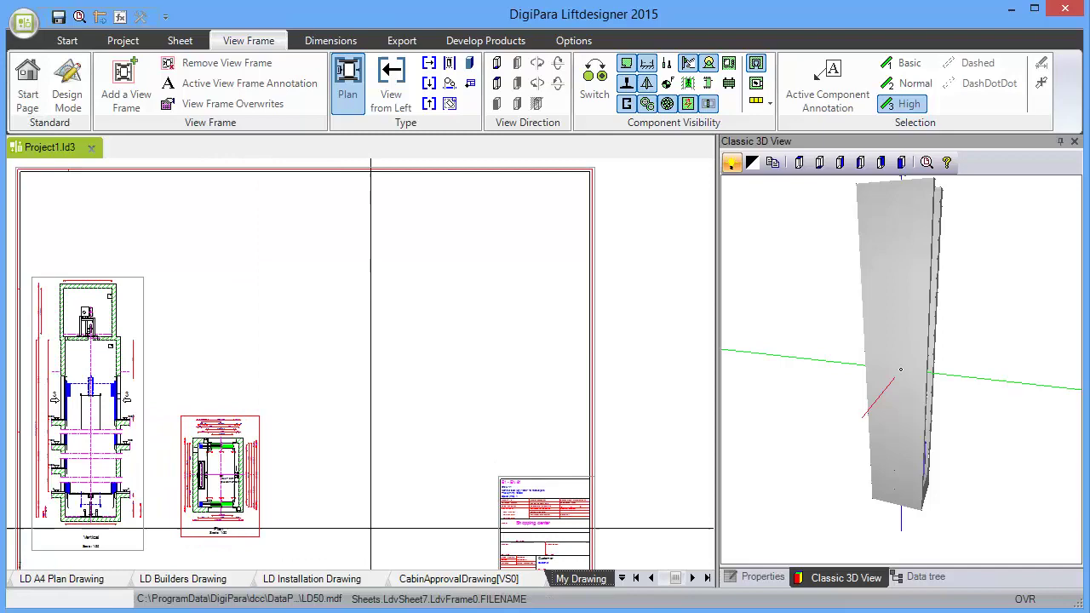
scroll(328, 502, "down", 1)
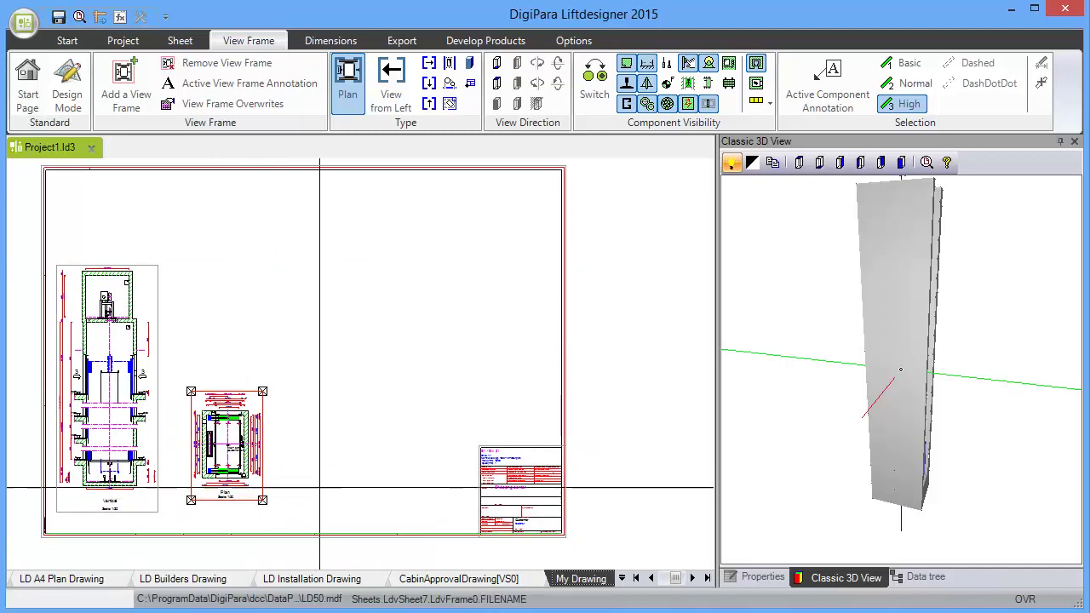
Paste a copy of the plan view and place it beside the first plan.
left_click(242, 500)
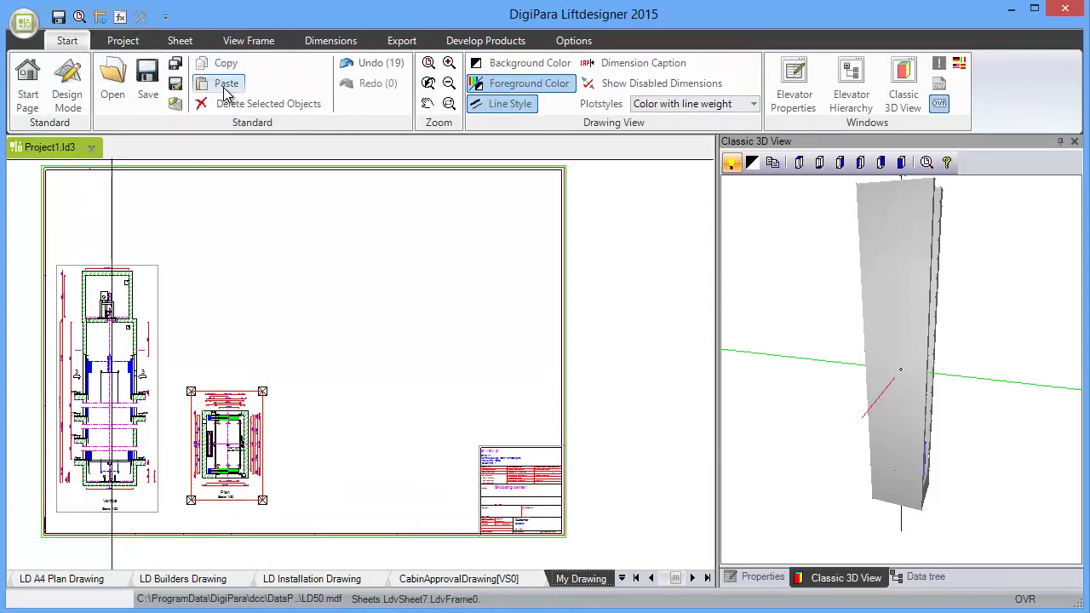
left_click(224, 83)
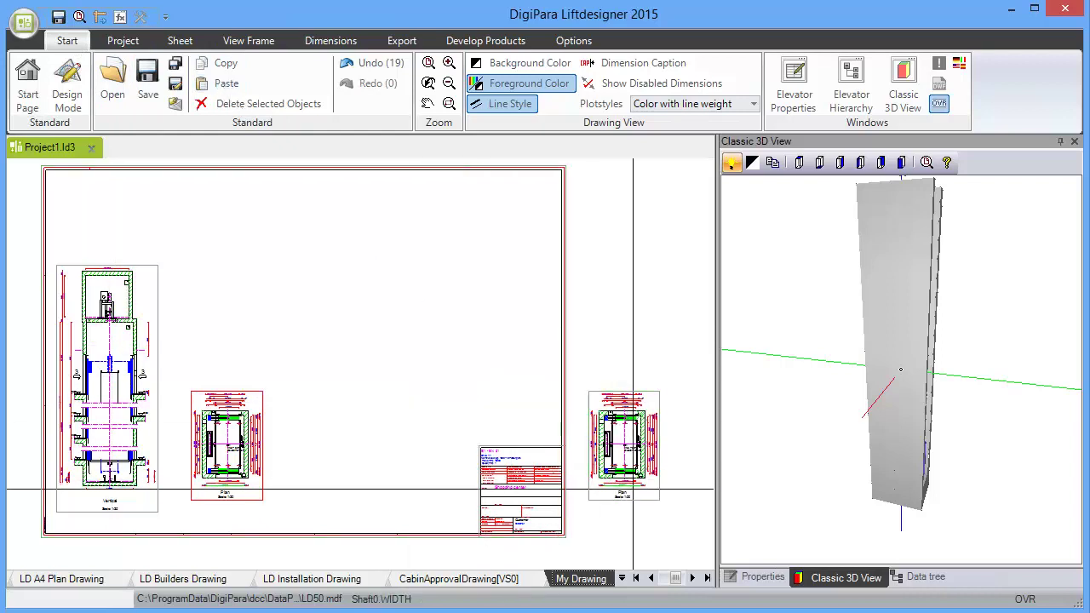
left_click(655, 506)
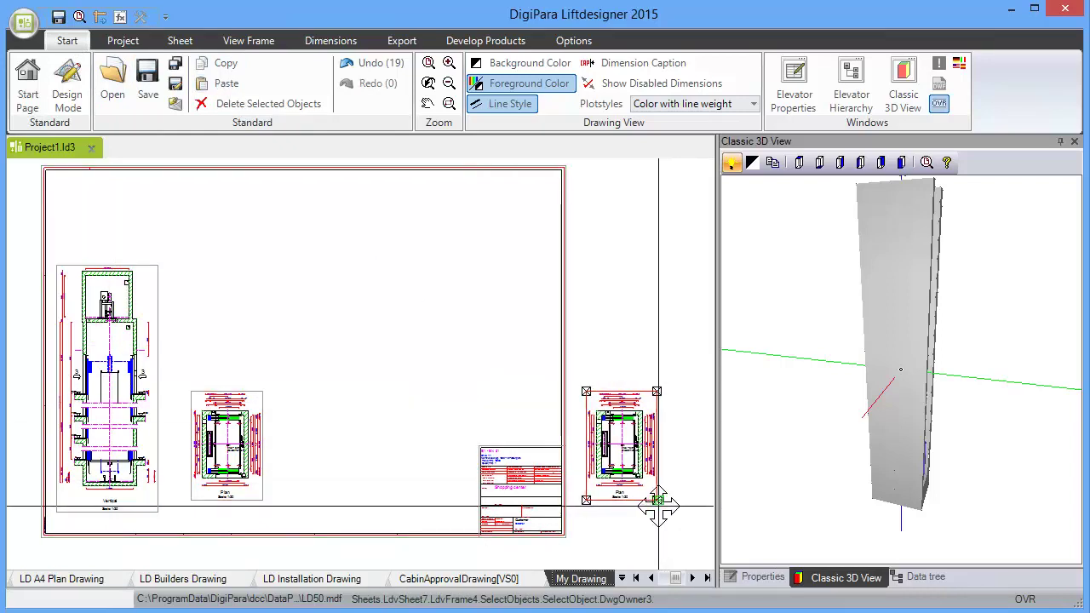
mouse_move(662, 503)
left_mouse_down()
mouse_move(461, 517)
mouse_move(350, 505)
left_mouse_up()
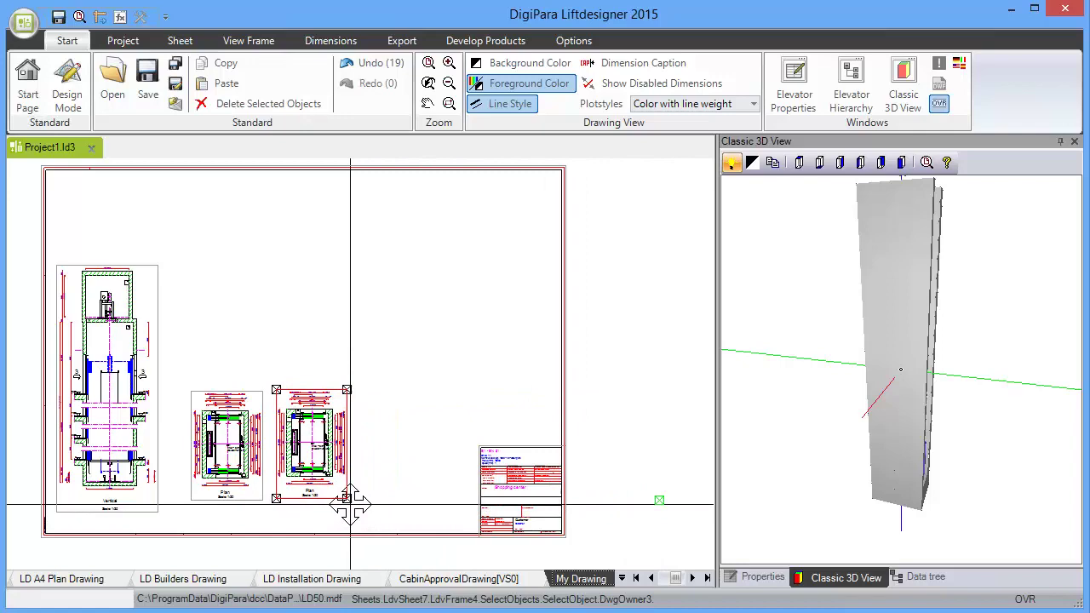
left_click(349, 505)
scroll(339, 443, "up", 3)
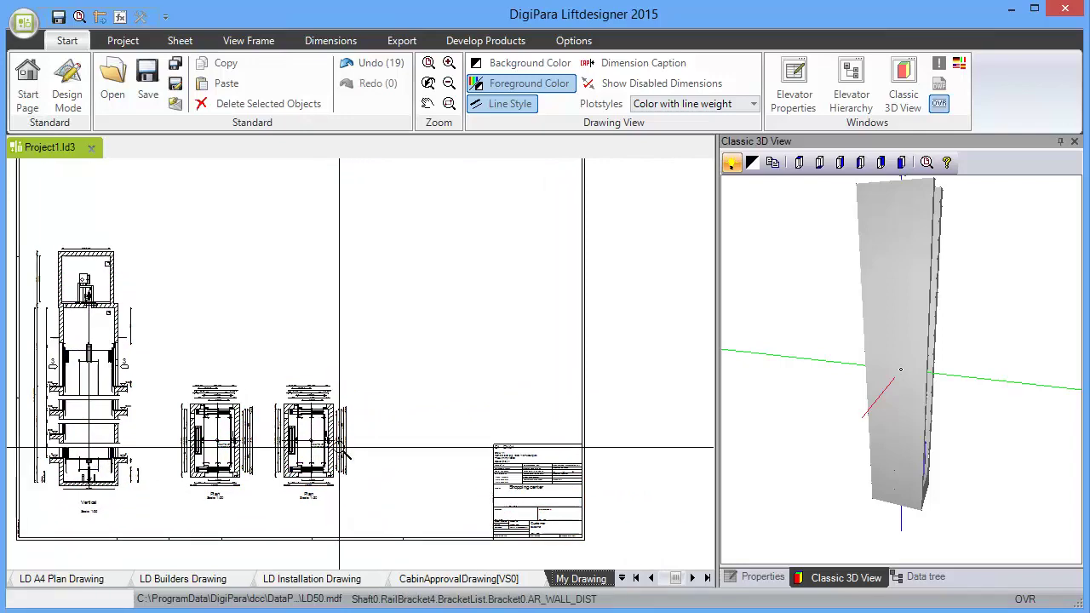
scroll(385, 384, "down", 1)
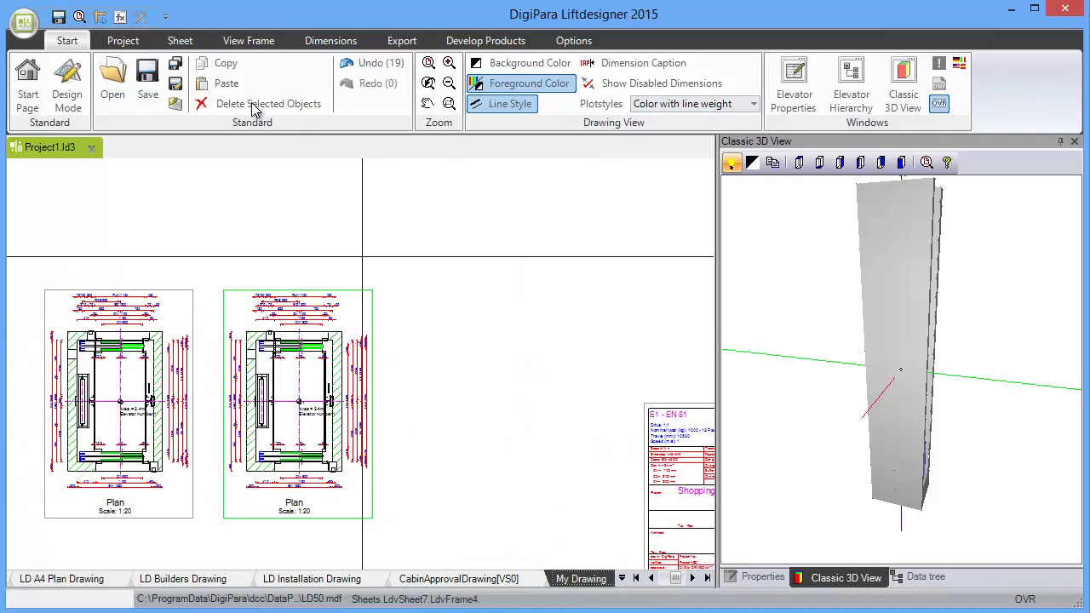
left_click(248, 41)
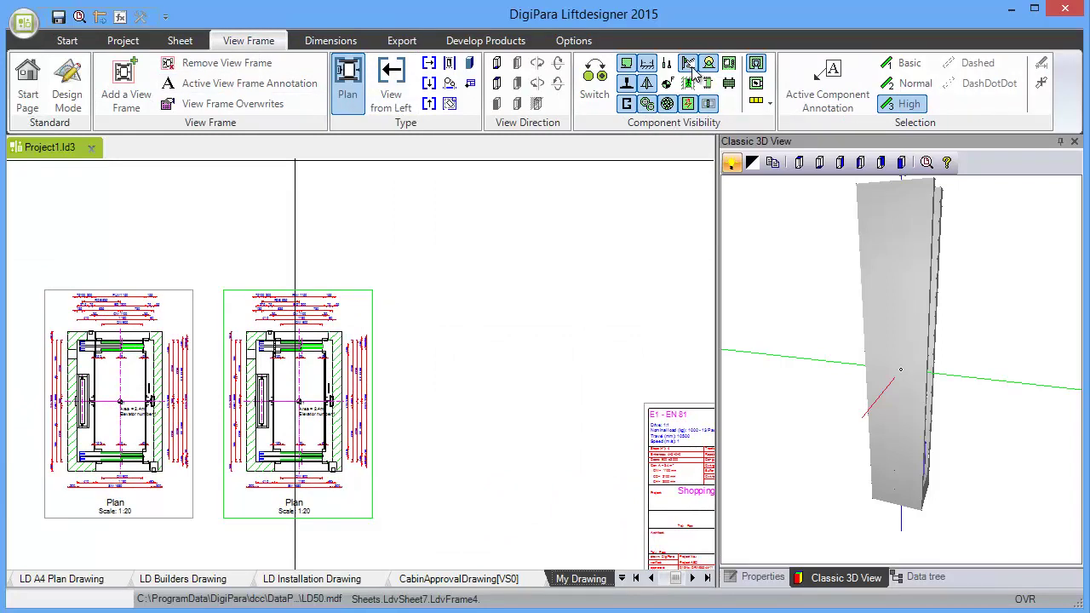
Turn on Cylinders and buffers and the other pit components in the second plan view.
left_click(599, 80)
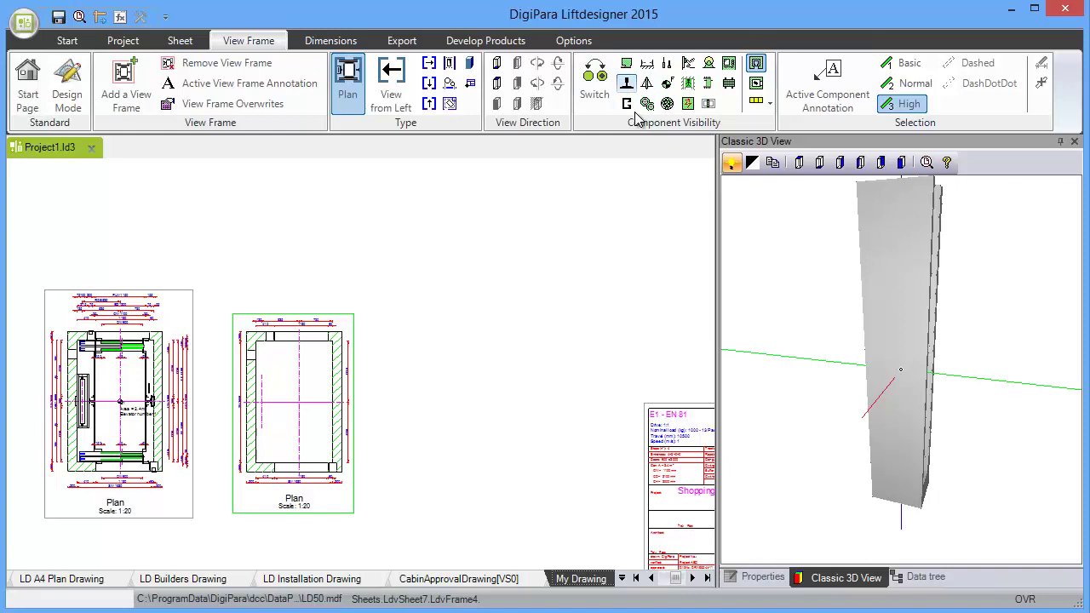
left_click(667, 67)
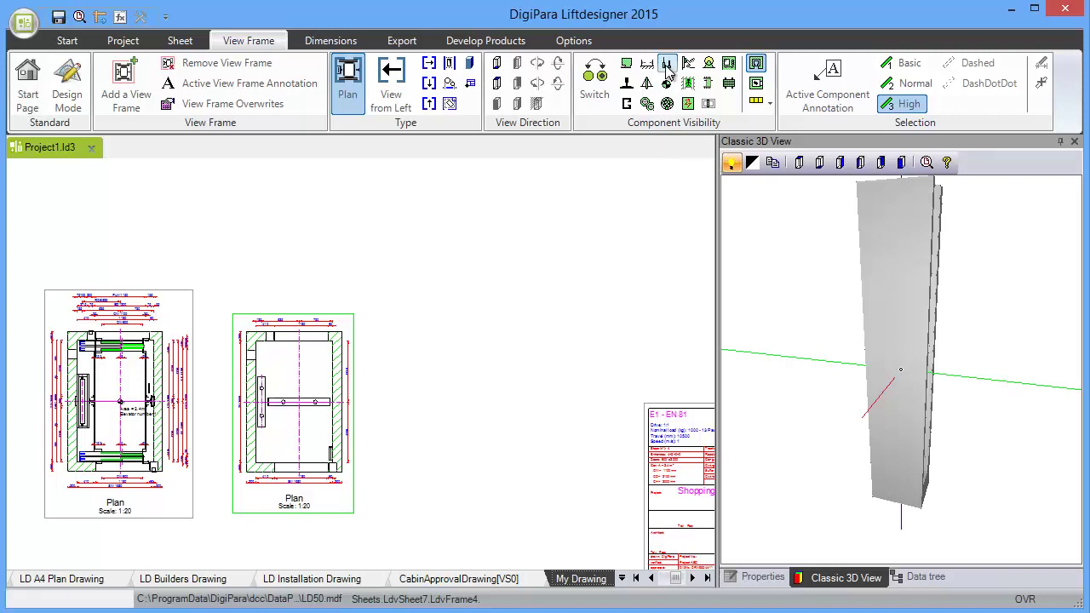
left_click(668, 85)
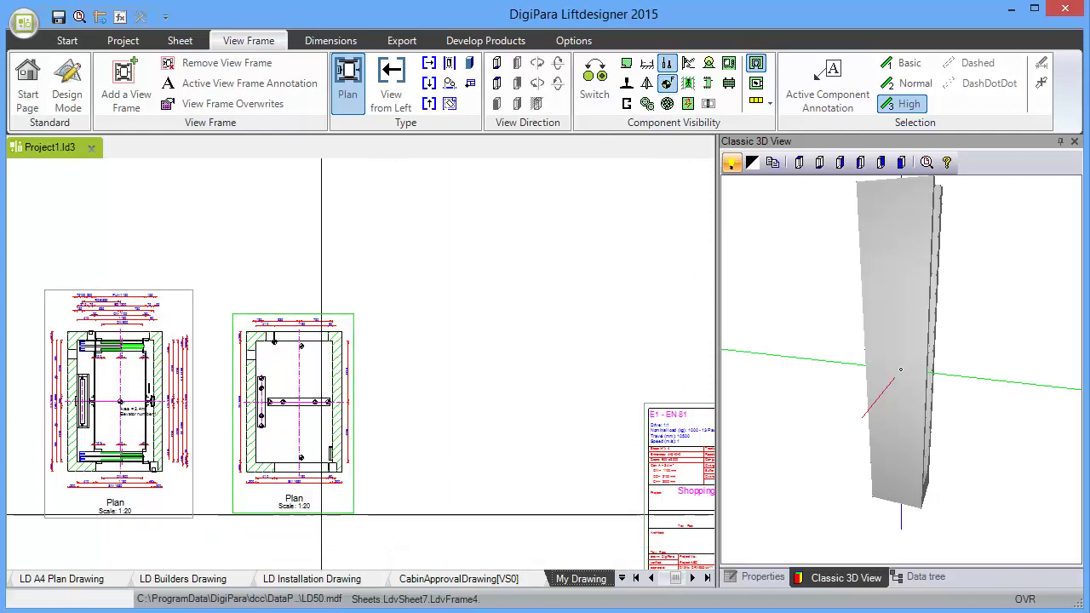
Replace the second plan view's External$ caption with 'Pit'.
double_click(292, 499)
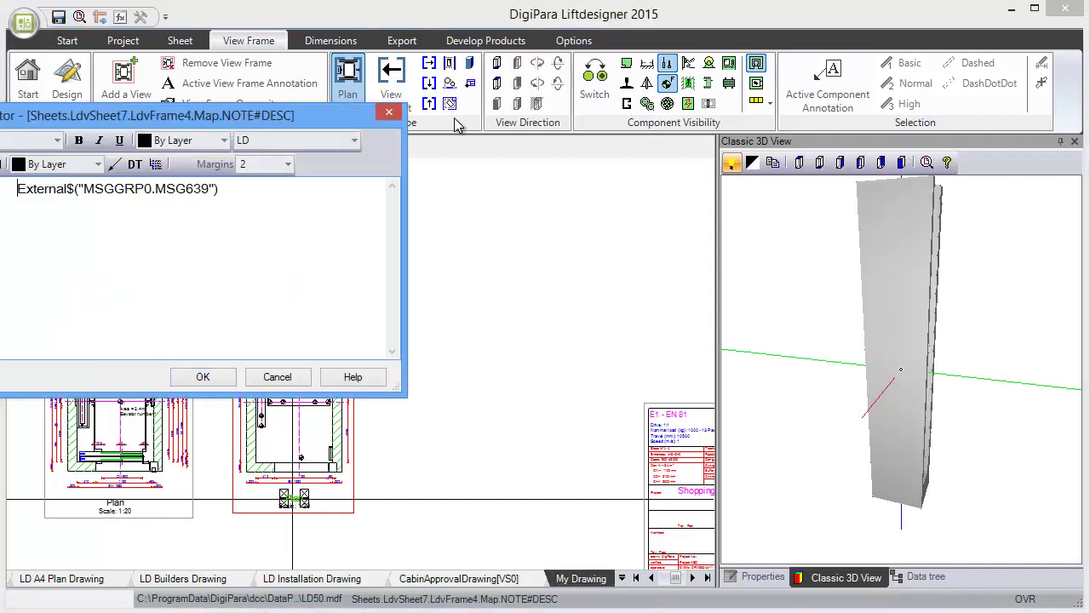
left_click_drag(227, 121, 608, 121)
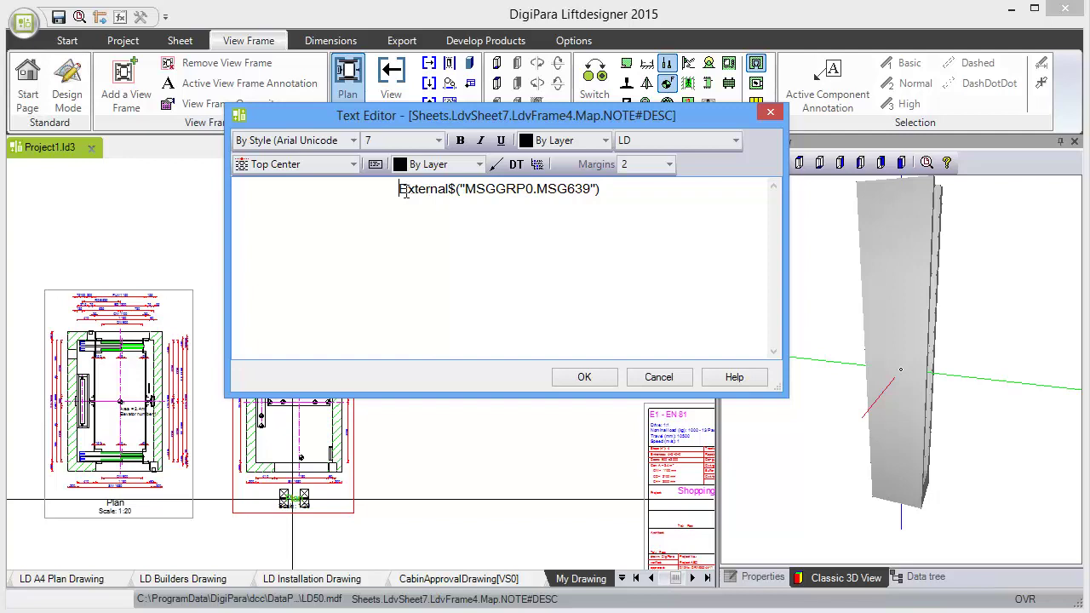
left_click_drag(409, 193, 587, 192)
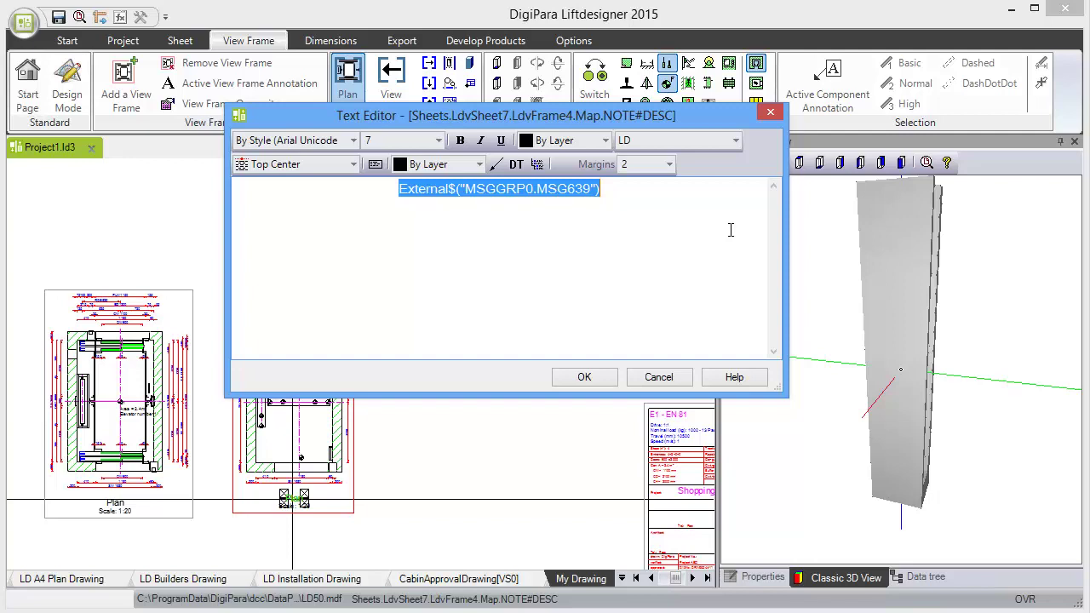
type("Pit")
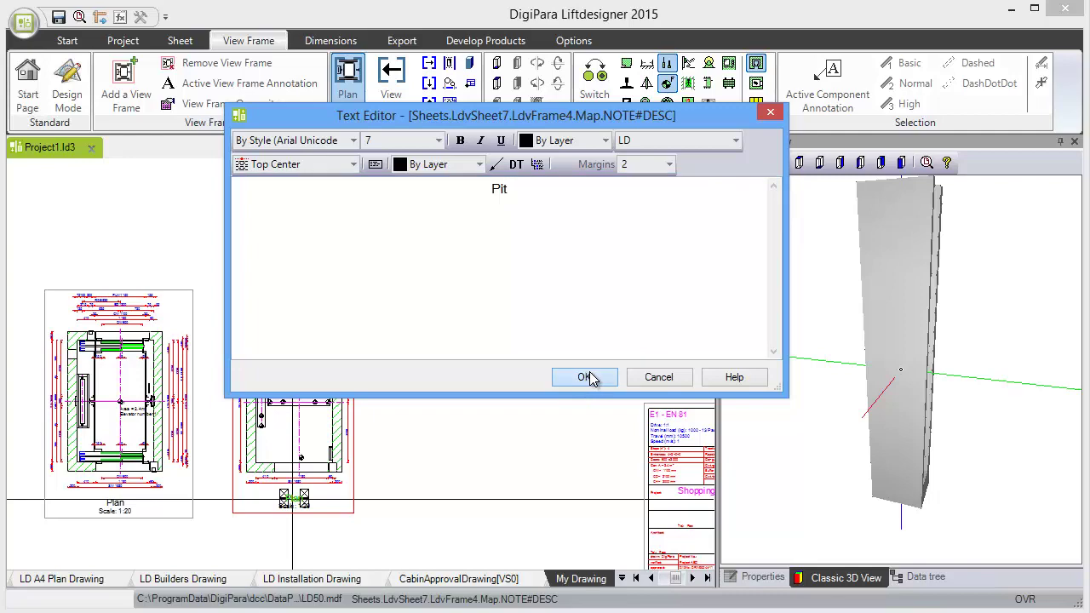
left_click(584, 377)
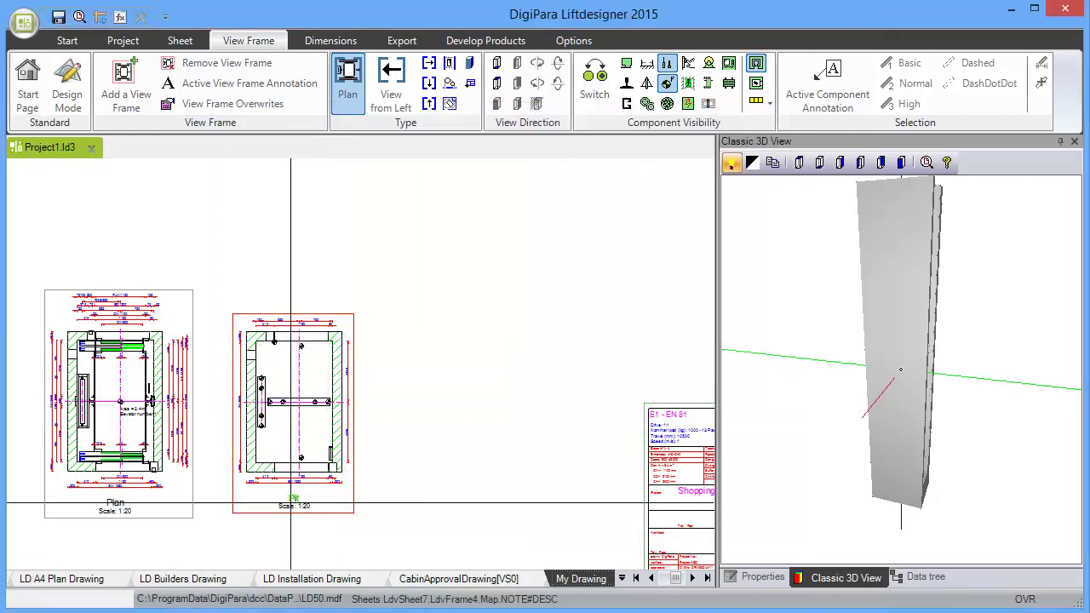
scroll(290, 503, "up", 2)
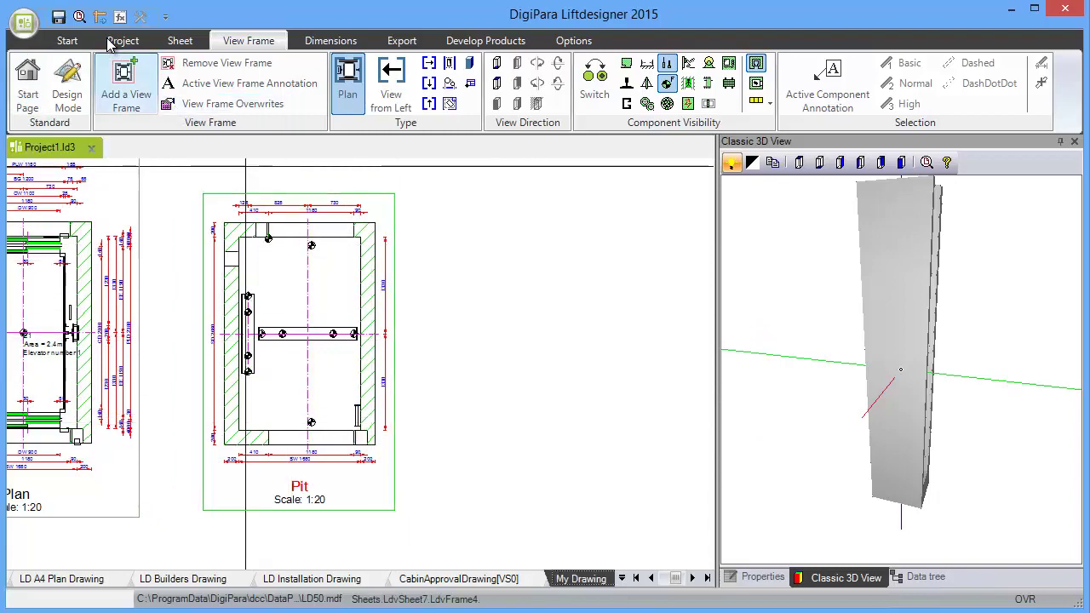
Add a new Entrance view frame and move it above the Plan view.
key("Home")
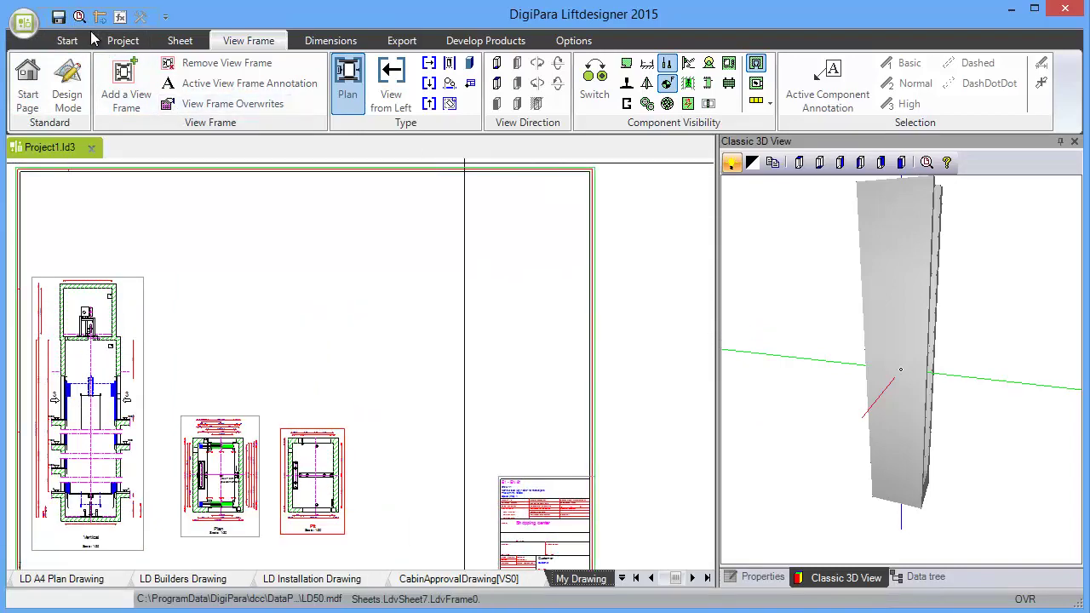
left_click(126, 83)
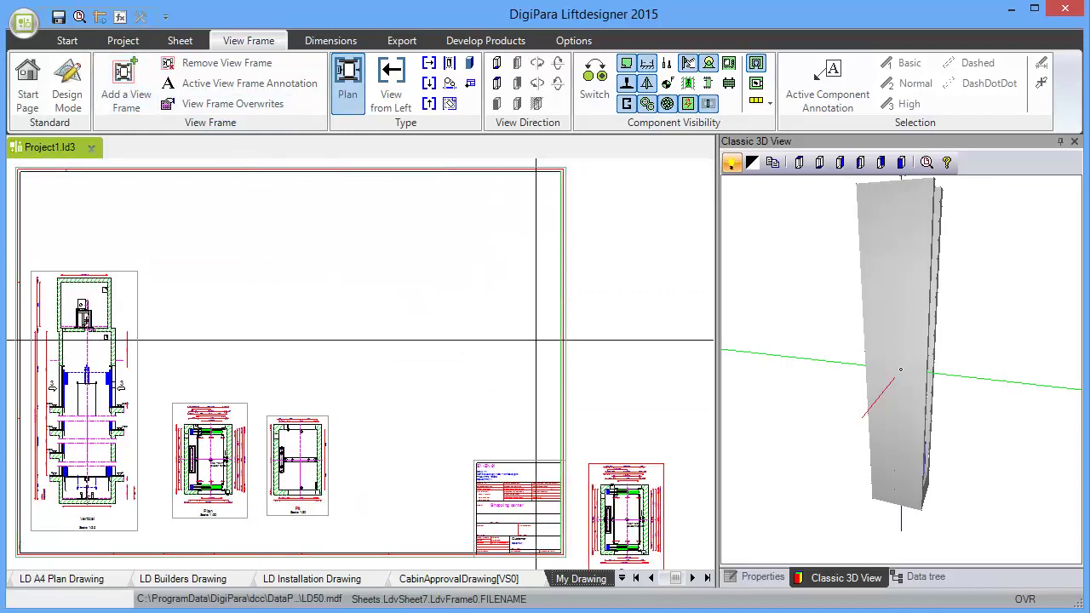
left_click(449, 62)
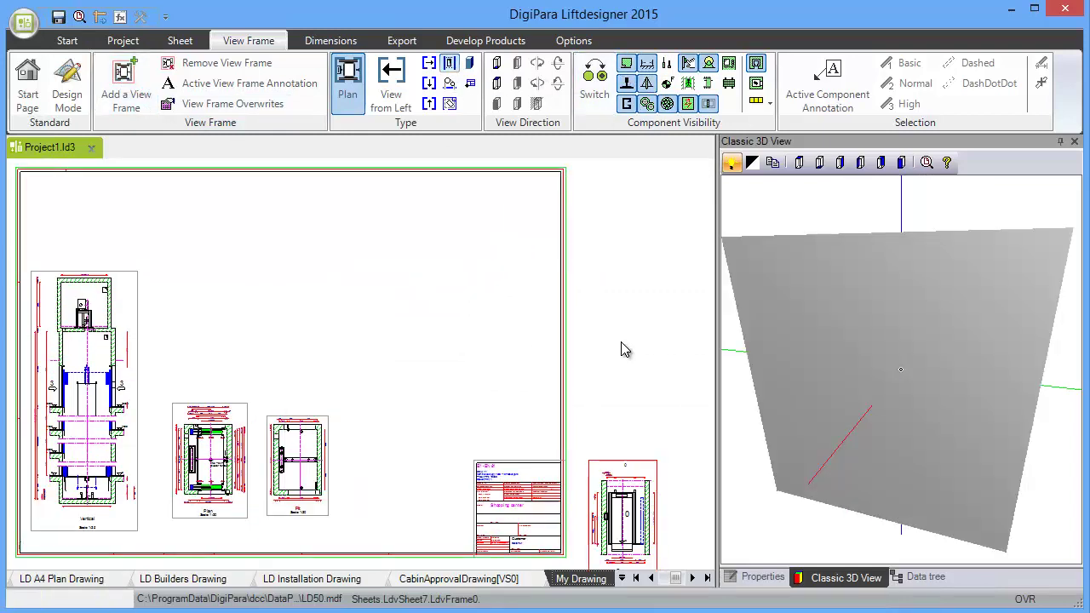
left_click(652, 444)
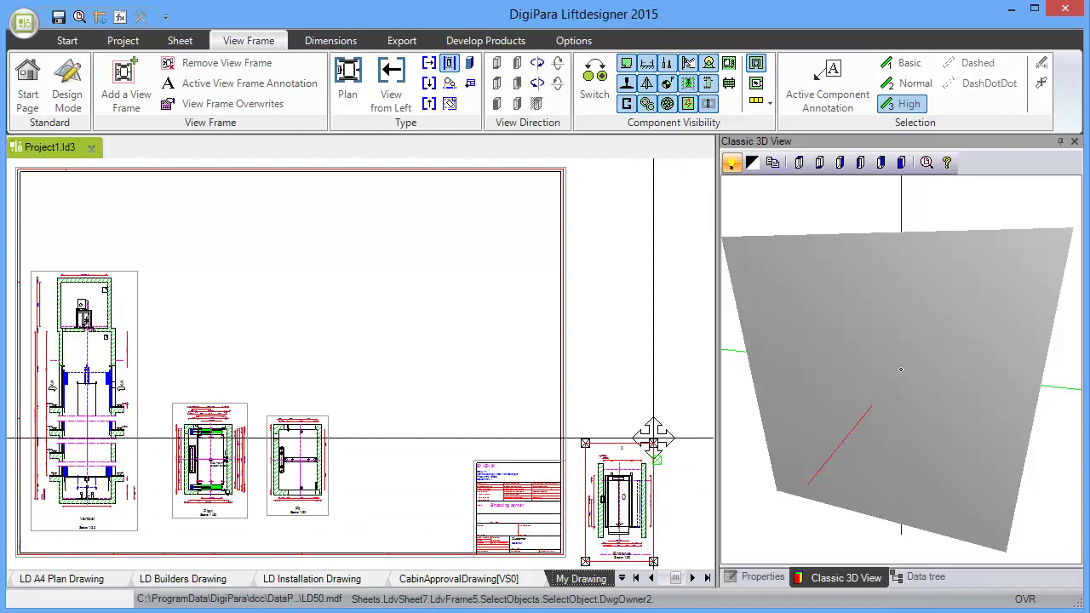
left_click_drag(652, 438, 269, 240)
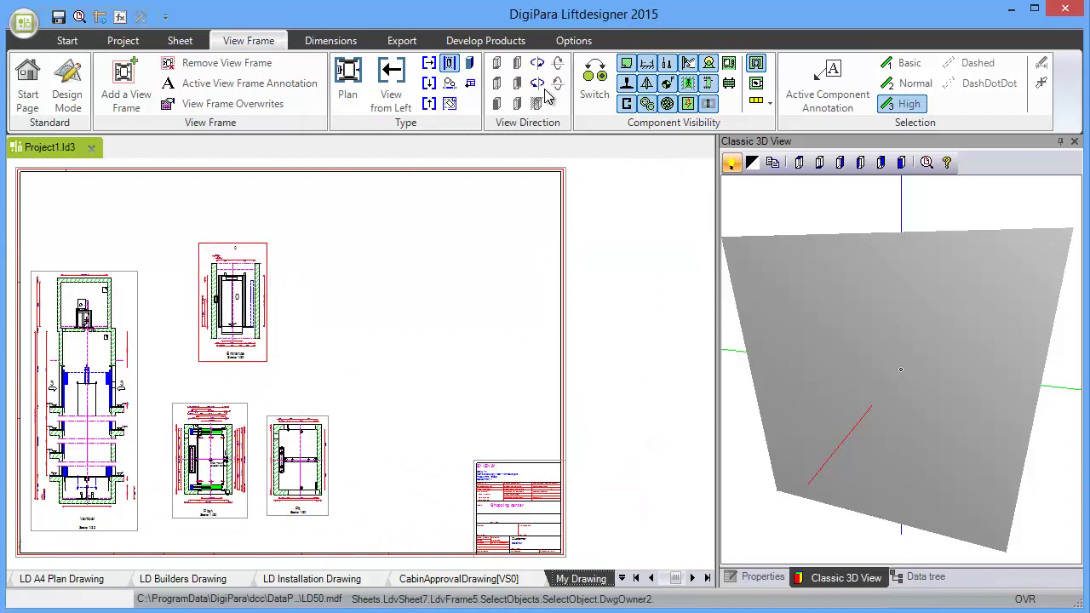
Place a copy of the entrance view with a side View Direction beside the first one.
left_click(537, 82)
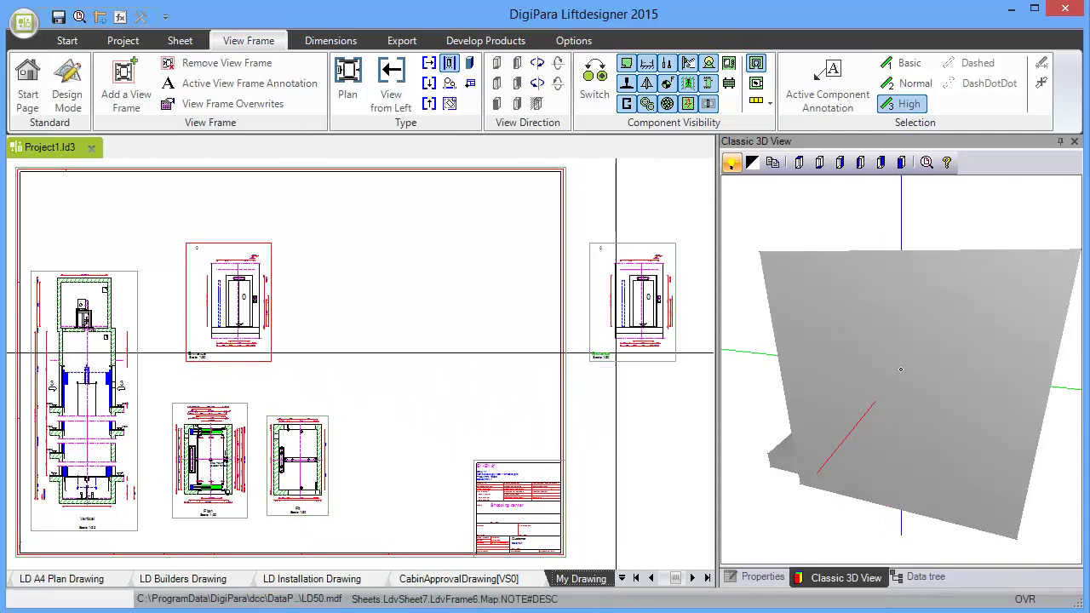
left_click(630, 334)
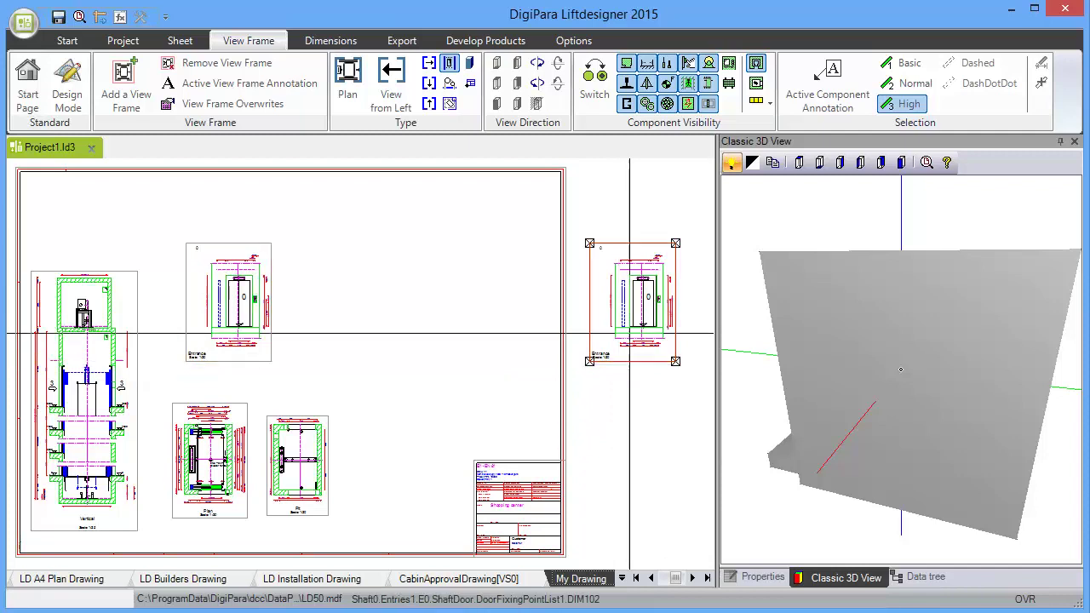
left_click(537, 82)
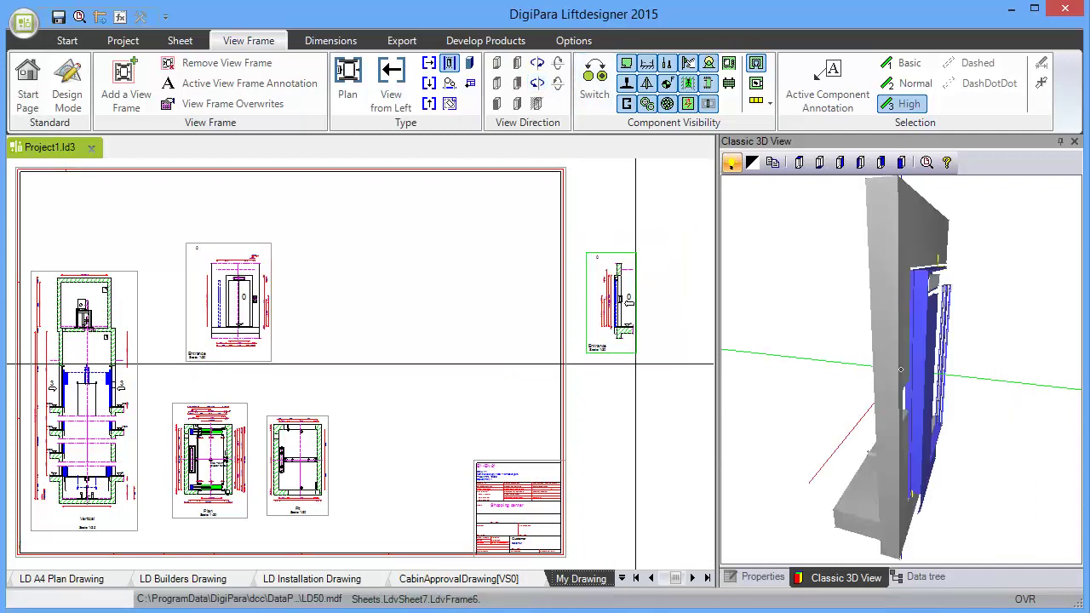
left_click_drag(637, 357, 352, 370)
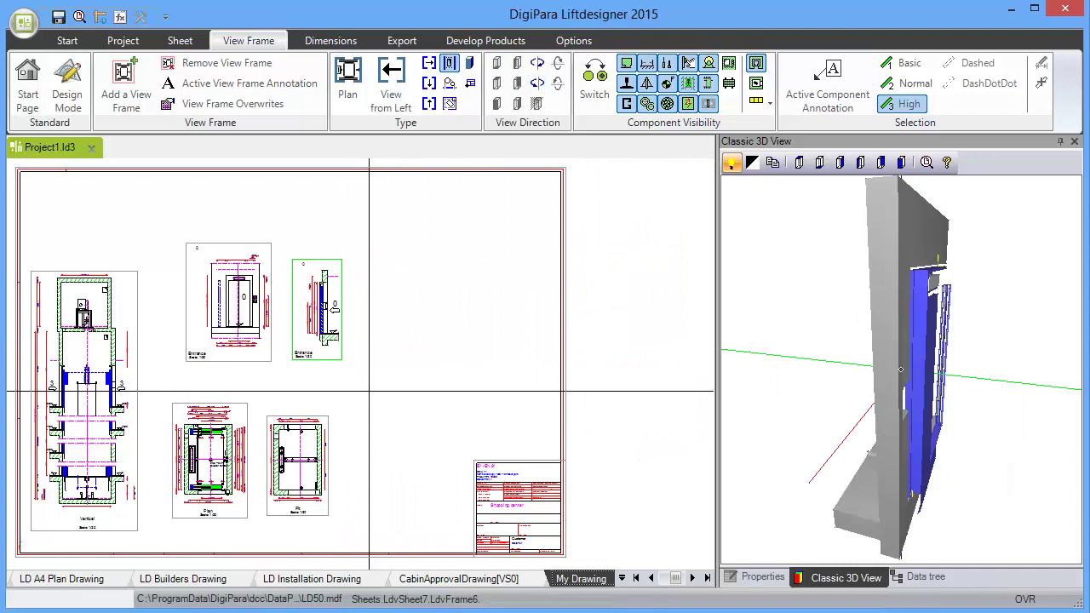
Set the left Entrance view's Basis Point Y0 to 475 mm in Properties.
scroll(397, 376, "up", 5)
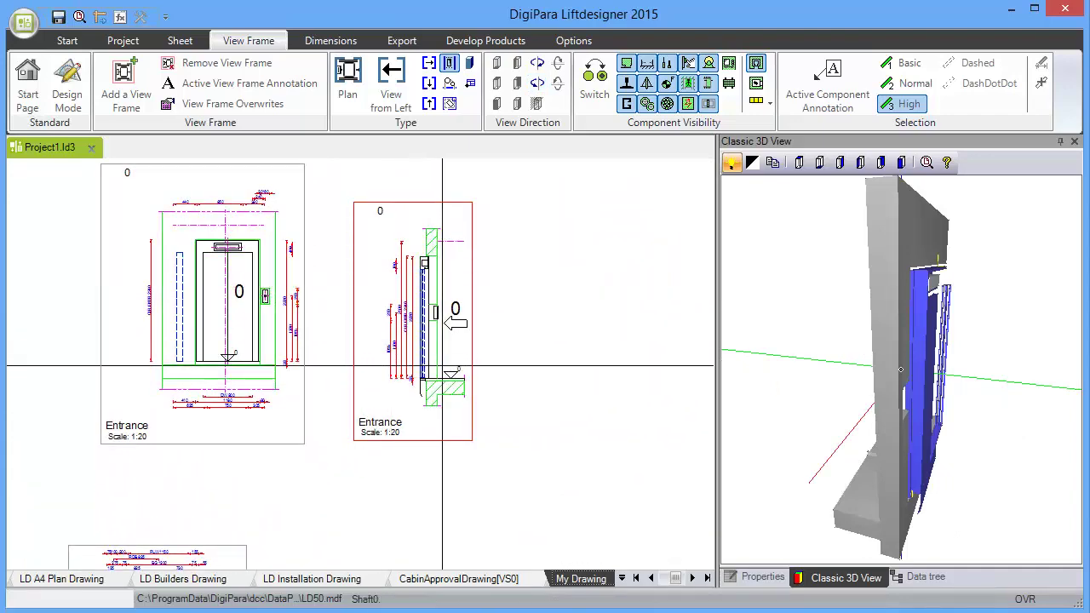
left_click(762, 578)
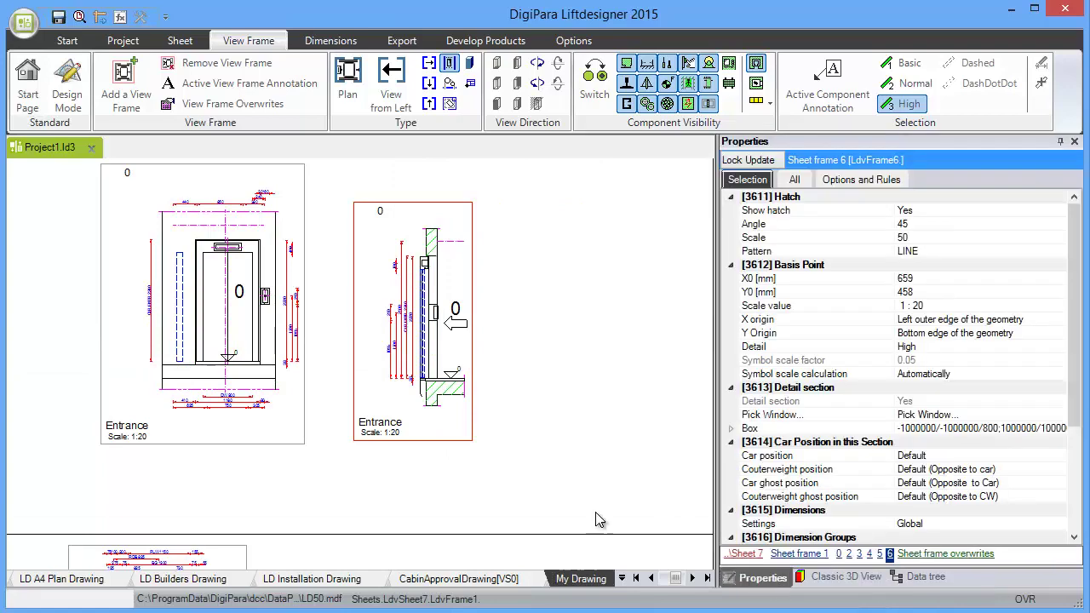
left_click(294, 436)
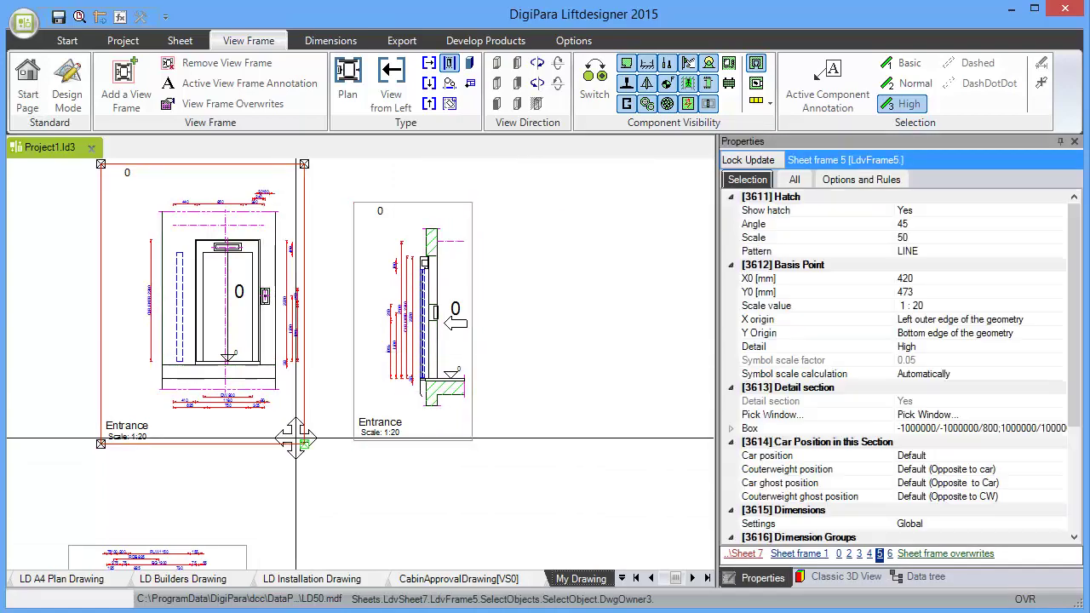
left_click(927, 292)
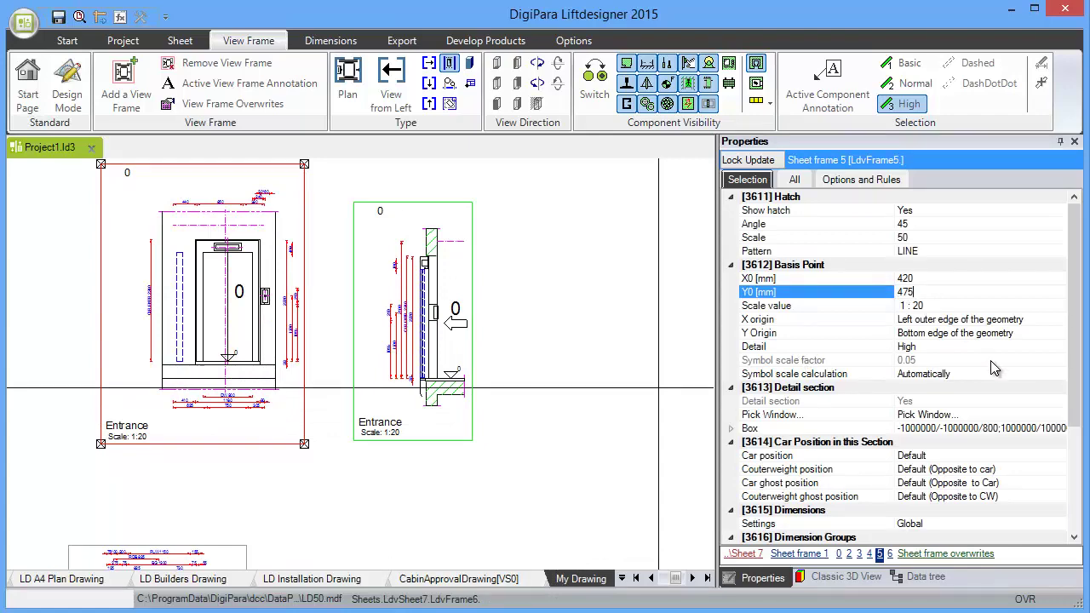
type("475")
key("Return")
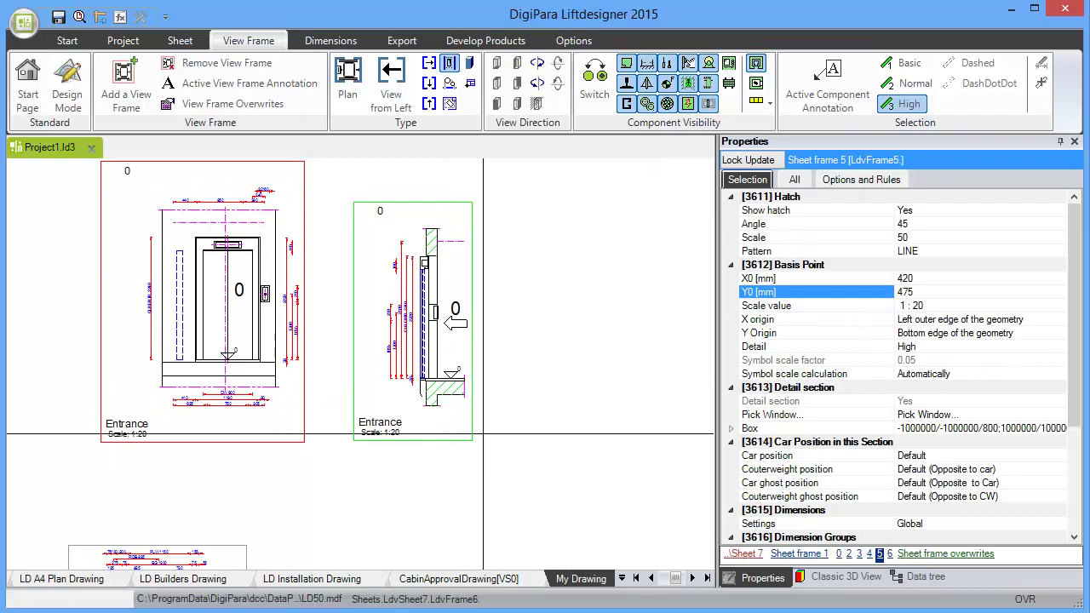
Set the side Entrance view's Basis Point Y0 to 475 mm as well.
left_click(482, 434)
left_click(942, 292)
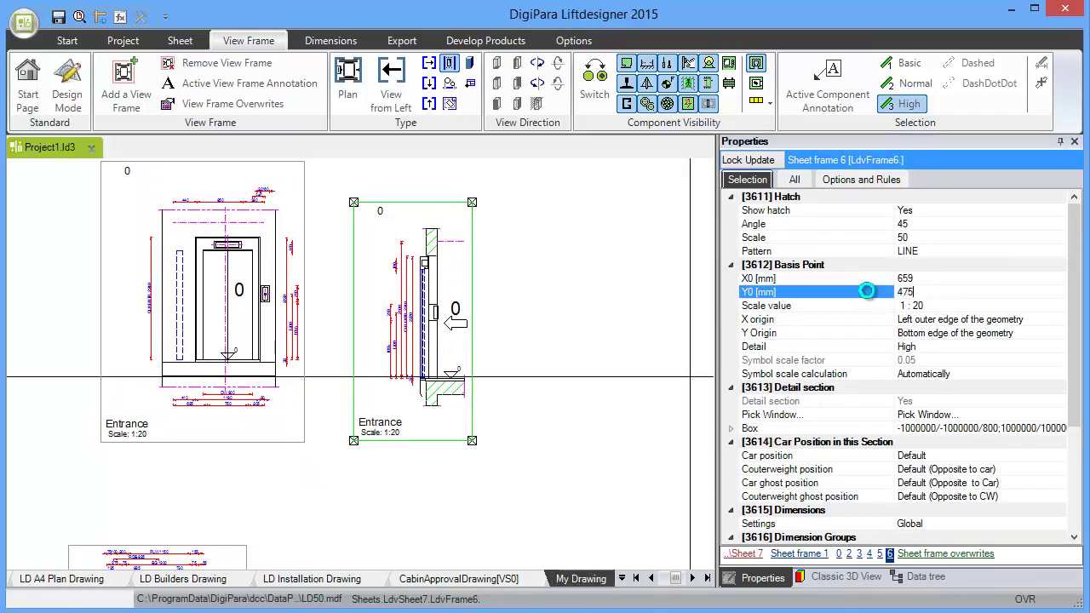
type("475")
key("Return")
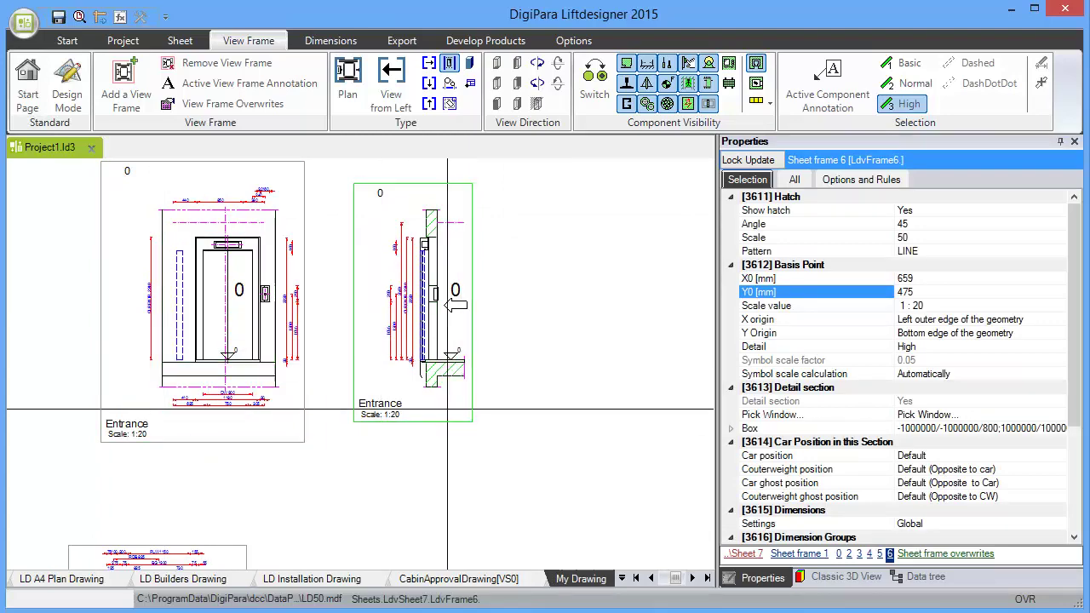
scroll(549, 443, "down", 1)
scroll(550, 443, "down", 1)
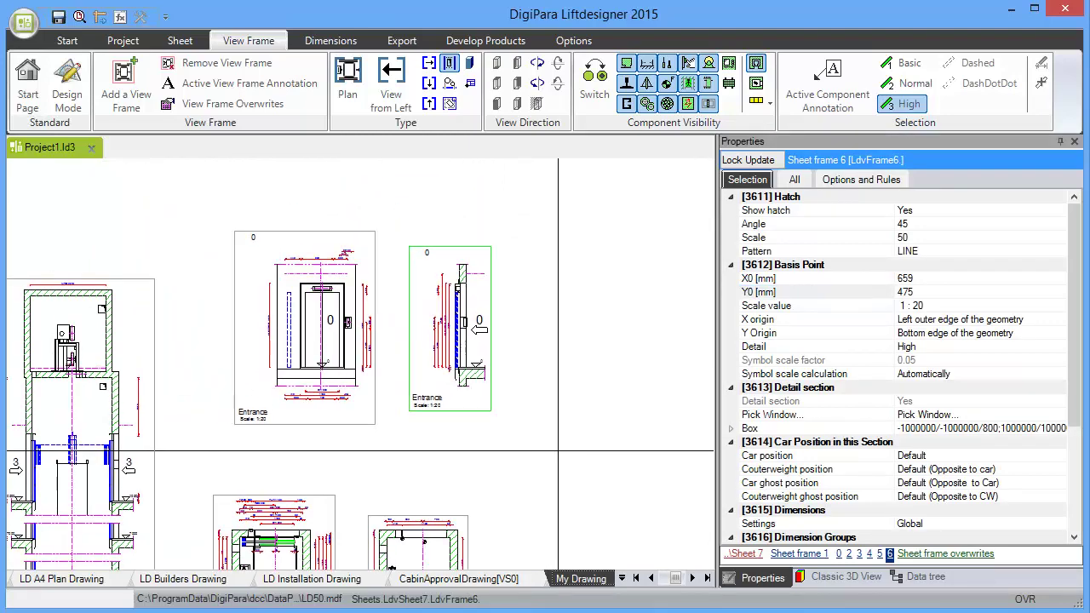
scroll(545, 460, "down", 1)
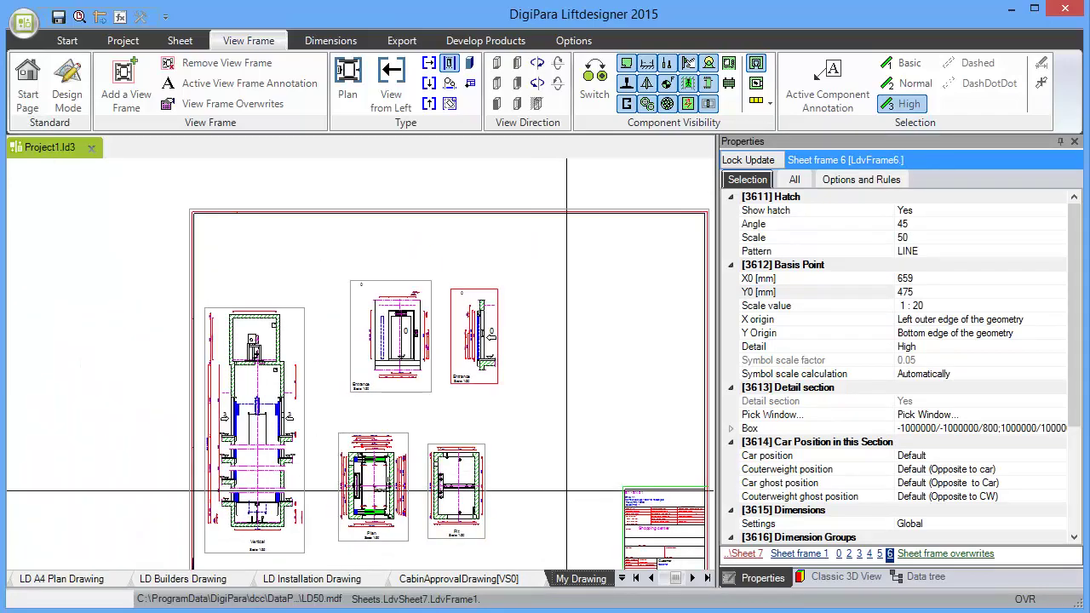